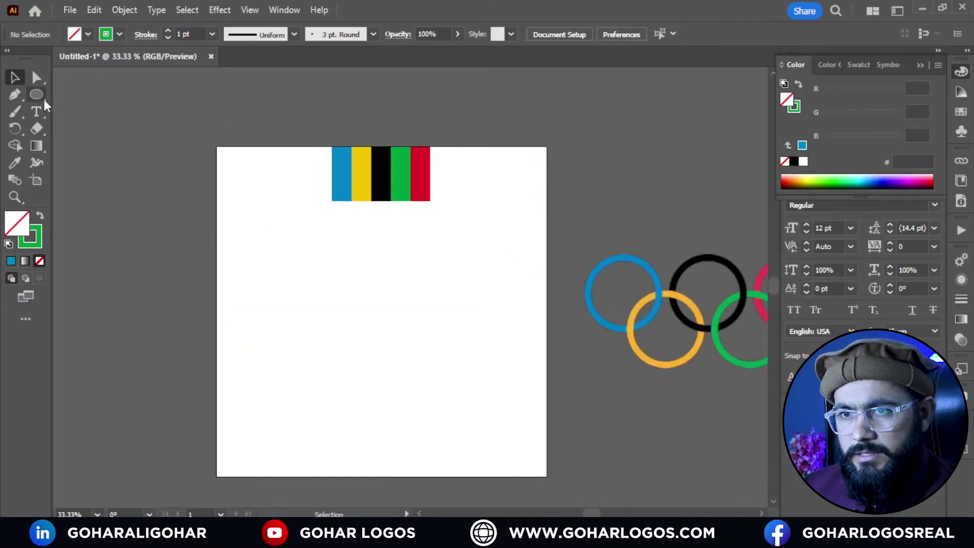
Draw a circle with the Ellipse tool and nudge it slightly left
{"action": "left_click_drag", "start_coordinate": [279, 251], "coordinate": [328, 320]}
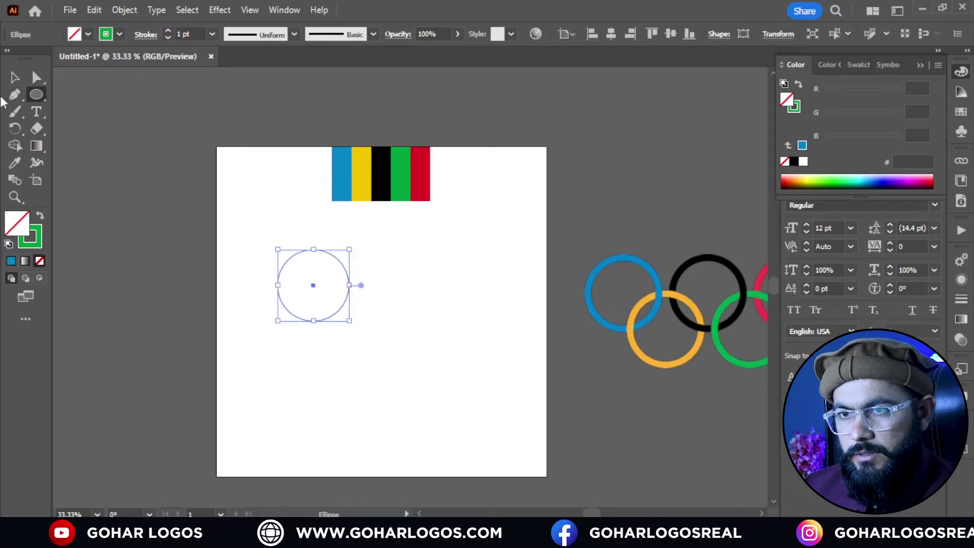
{"action": "key", "text": "v"}
{"action": "left_click", "coordinate": [394, 305]}
{"action": "left_click_drag", "start_coordinate": [393, 304], "coordinate": [228, 288]}
{"action": "left_click", "coordinate": [264, 339]}
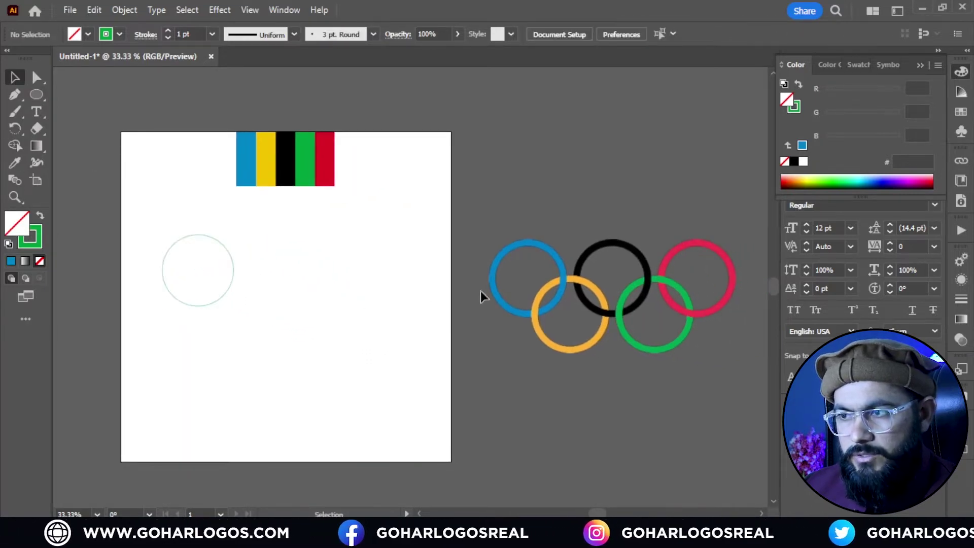
Copy the circle twice to the right to form a top row, then copy two circles below
{"action": "left_click_drag", "start_coordinate": [221, 297], "coordinate": [294, 310]}
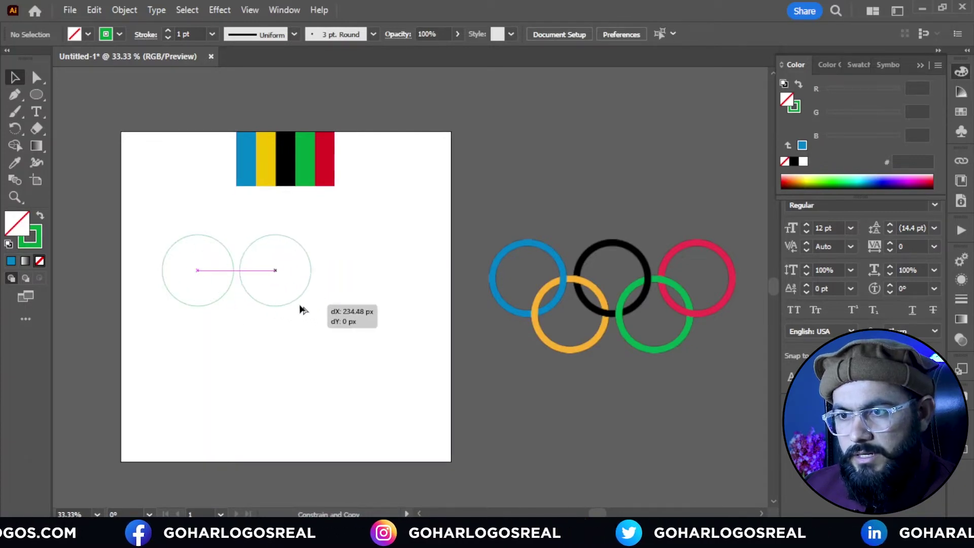
{"action": "left_click_drag", "start_coordinate": [295, 310], "coordinate": [307, 310]}
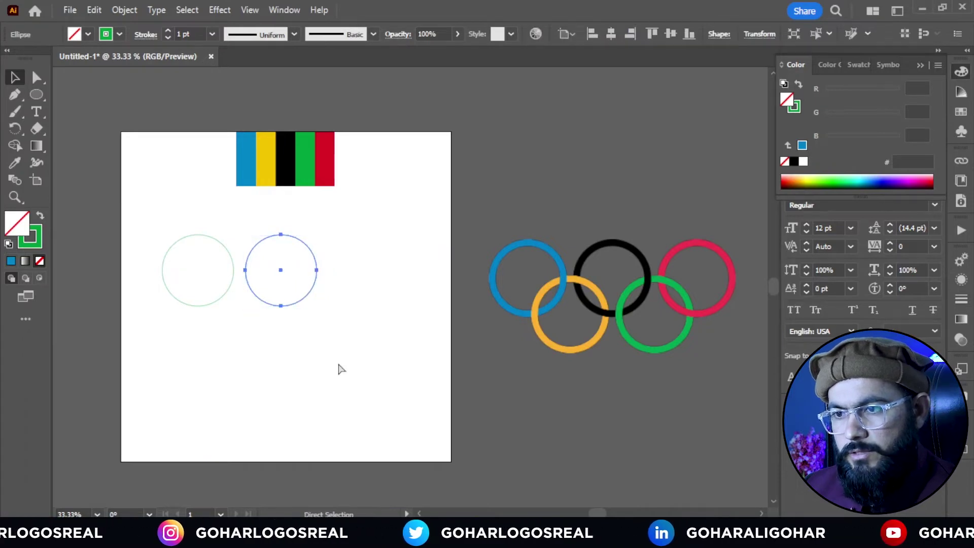
{"action": "key", "text": "ctrl+d"}
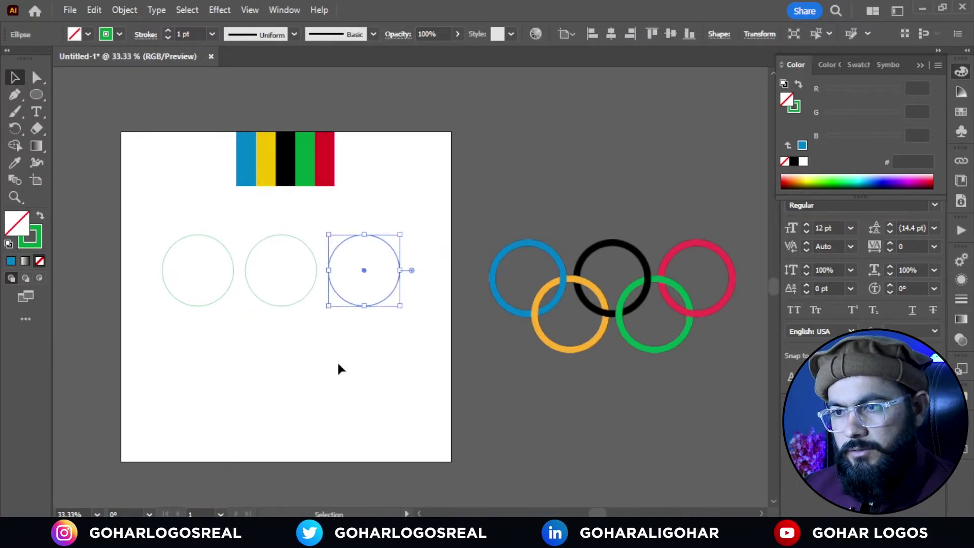
{"action": "left_click", "coordinate": [339, 365]}
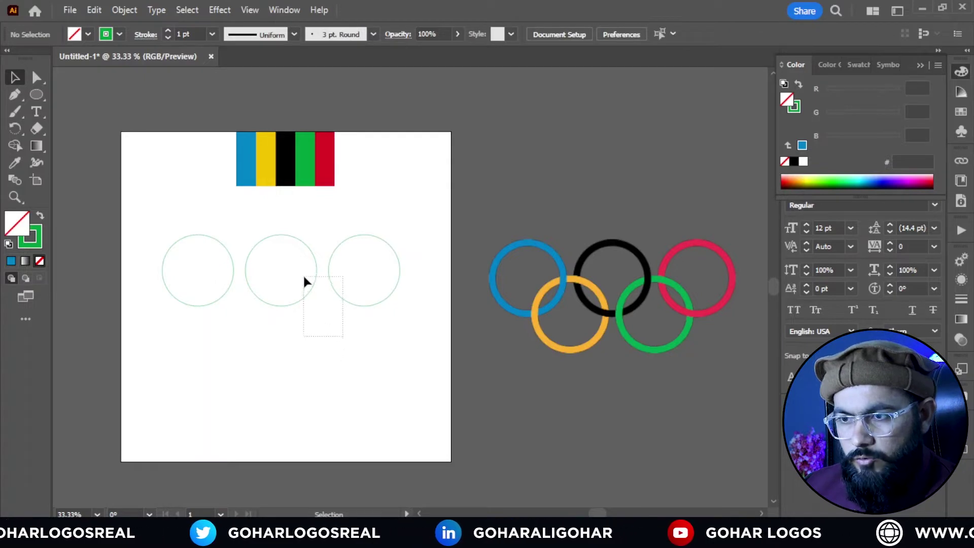
{"action": "mouse_move", "coordinate": [304, 280]}
{"action": "left_mouse_down"}
{"action": "mouse_move", "coordinate": [309, 272]}
{"action": "mouse_move", "coordinate": [328, 293]}
{"action": "mouse_move", "coordinate": [290, 313]}
{"action": "left_mouse_up"}
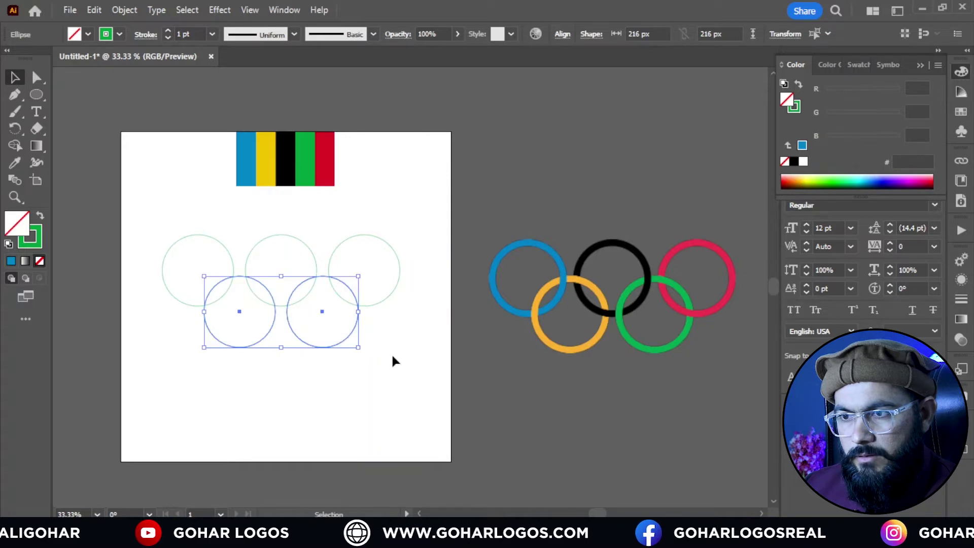
{"action": "left_click", "coordinate": [393, 352]}
{"action": "left_click_drag", "start_coordinate": [342, 368], "coordinate": [412, 363]}
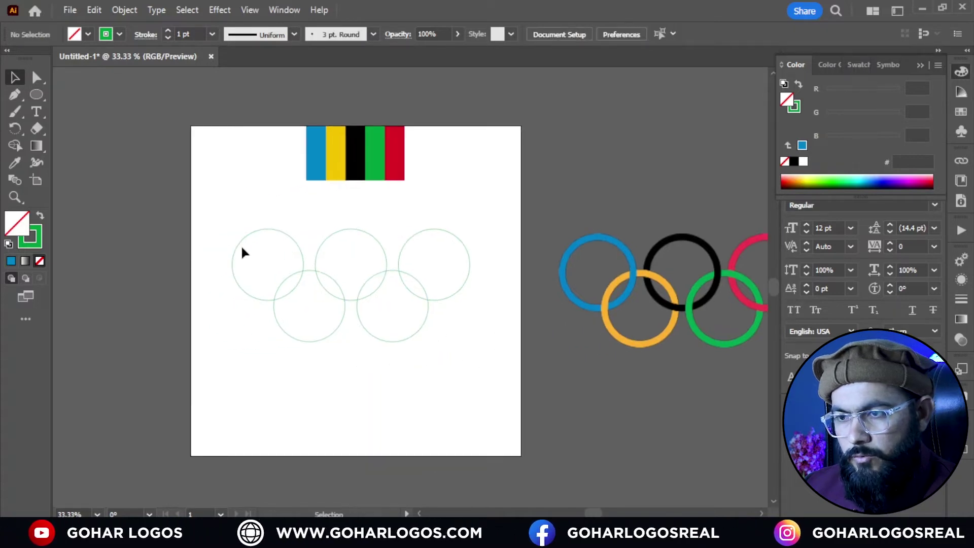
Give the top-left circle a blue outline sampled from the blue bar
{"action": "scroll", "coordinate": [311, 218], "scroll_direction": "up", "scroll_amount": 1, "text": "alt"}
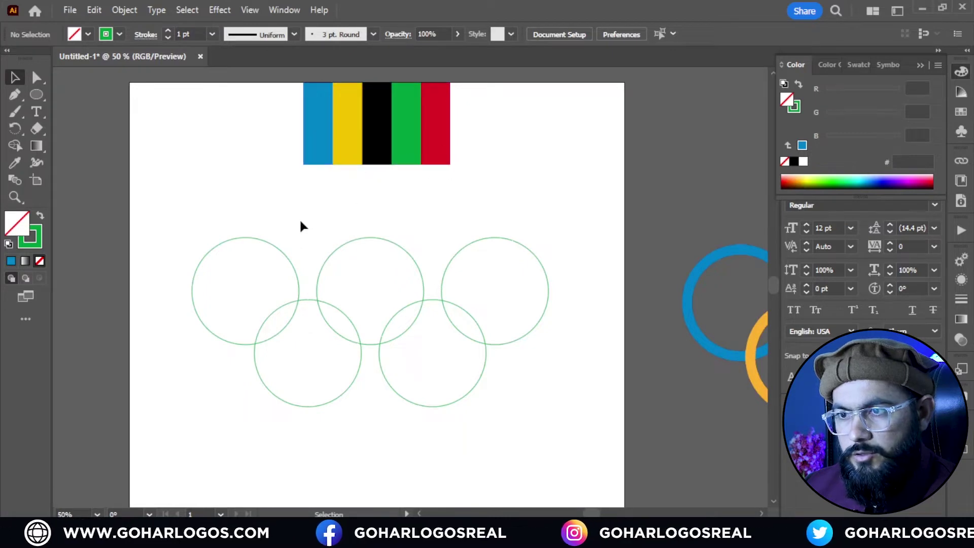
{"action": "left_click", "coordinate": [284, 256]}
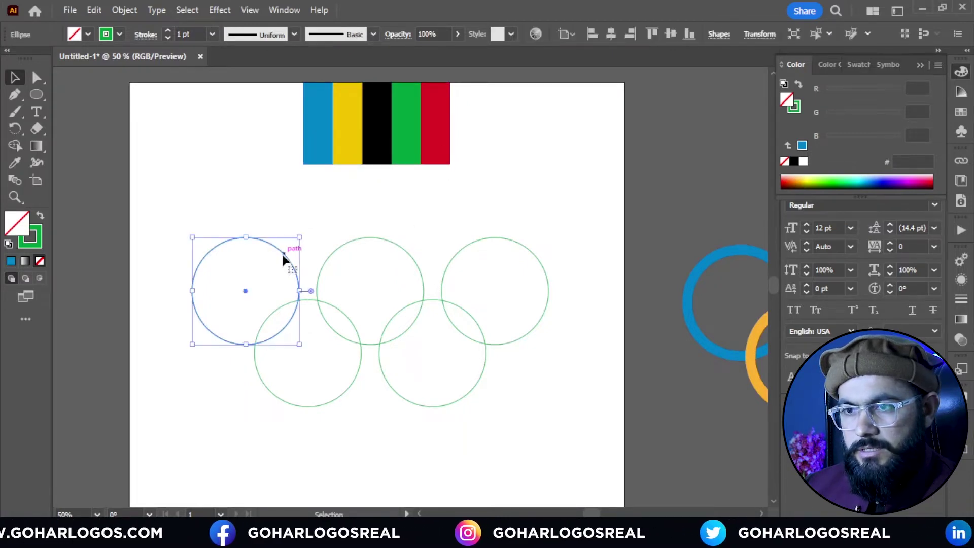
{"action": "left_click", "coordinate": [20, 163]}
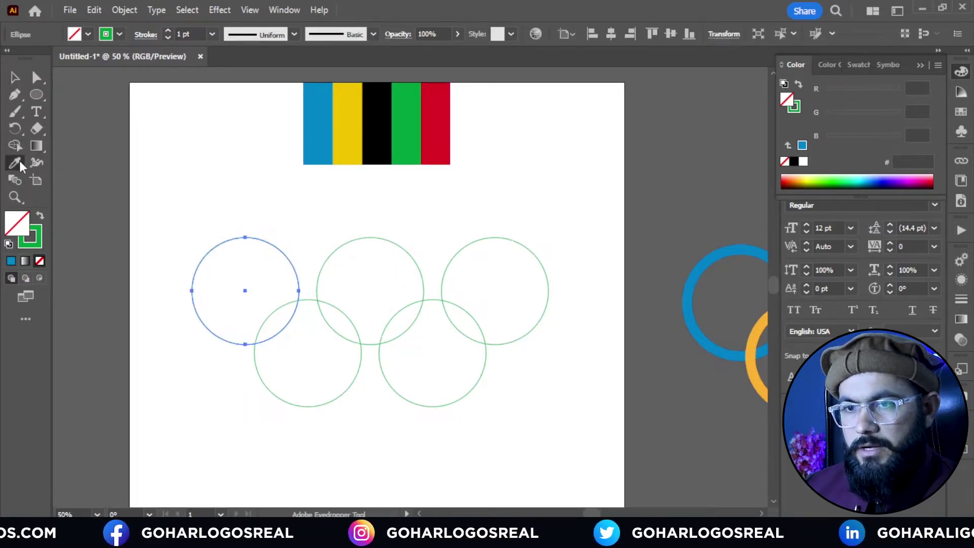
{"action": "left_click", "coordinate": [318, 125]}
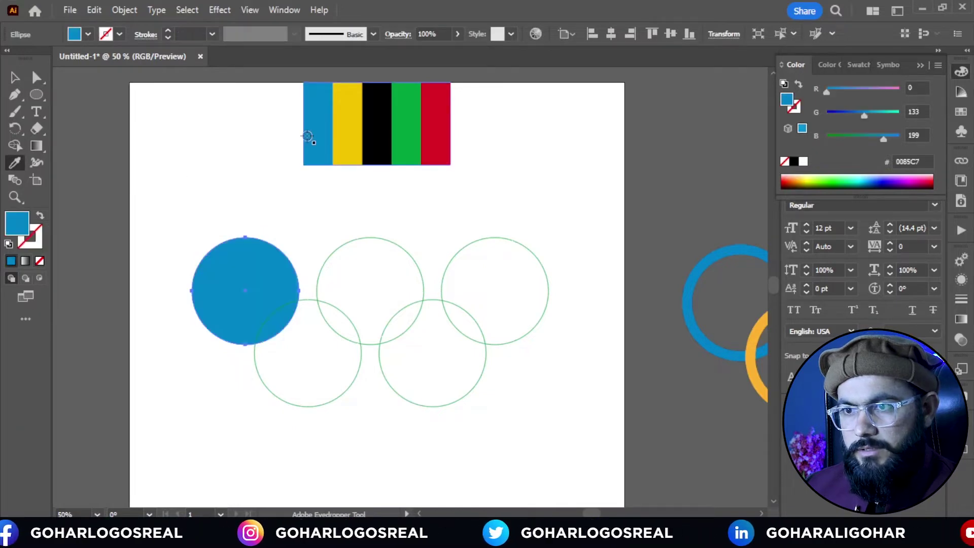
{"action": "key", "text": "v"}
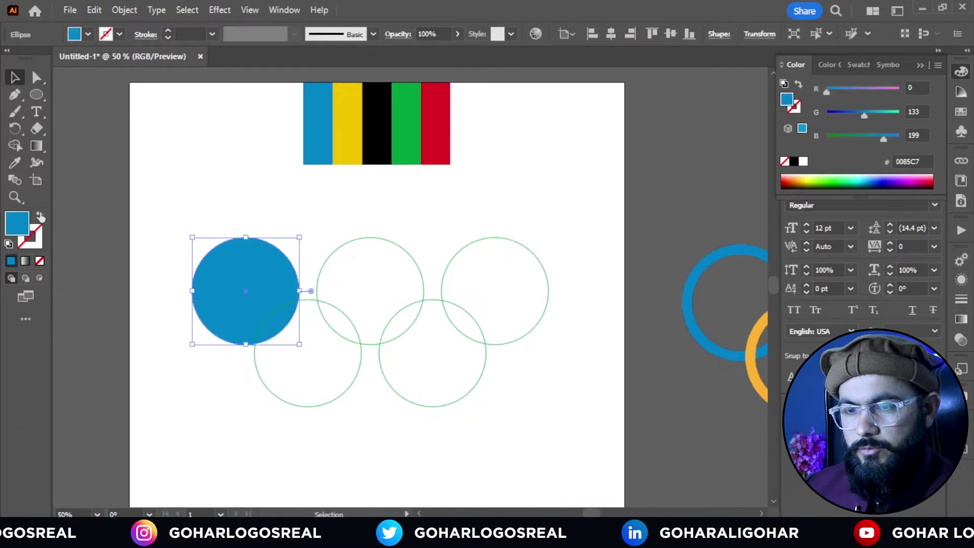
{"action": "left_click", "coordinate": [41, 216]}
{"action": "left_click", "coordinate": [211, 190]}
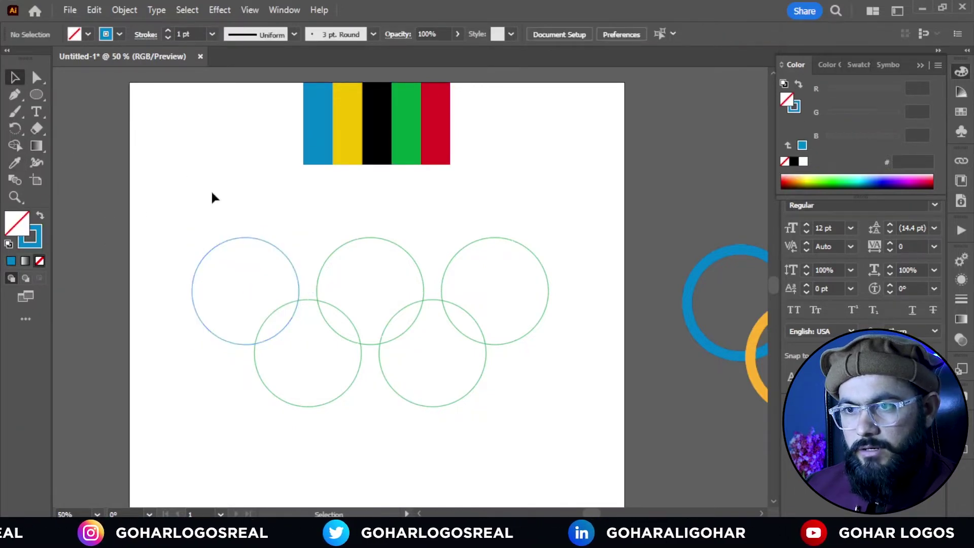
Give the top-middle circle a black outline sampled from the black bar
{"action": "left_click", "coordinate": [371, 238]}
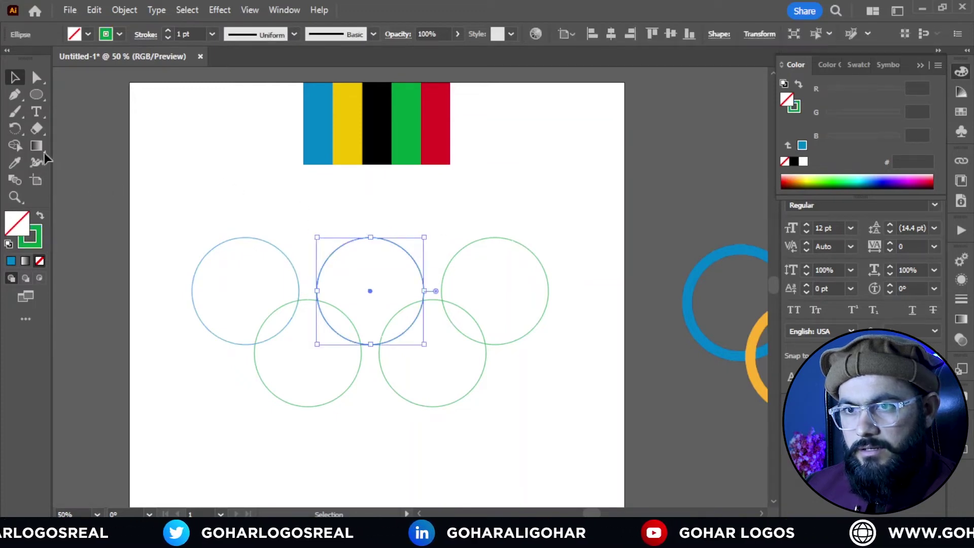
{"action": "left_click", "coordinate": [15, 162]}
{"action": "left_click", "coordinate": [374, 157]}
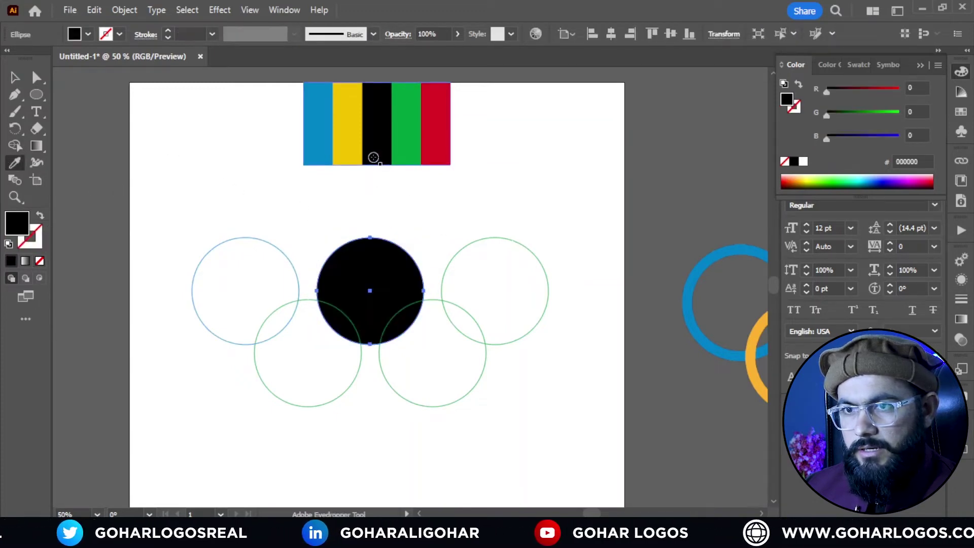
{"action": "left_click", "coordinate": [41, 216]}
{"action": "left_click", "coordinate": [15, 77]}
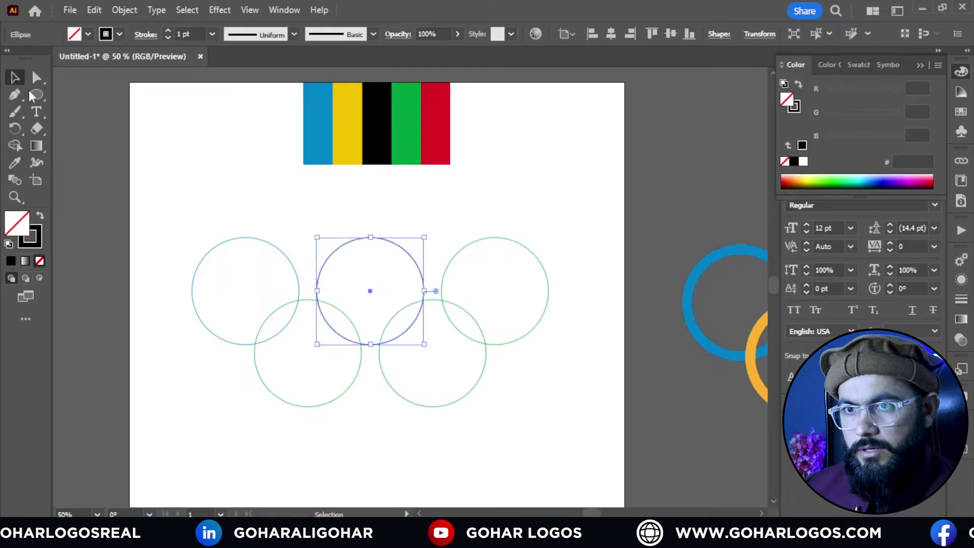
{"action": "left_click", "coordinate": [446, 223]}
Give the top-right circle a red outline sampled from the red bar
{"action": "left_click", "coordinate": [486, 239]}
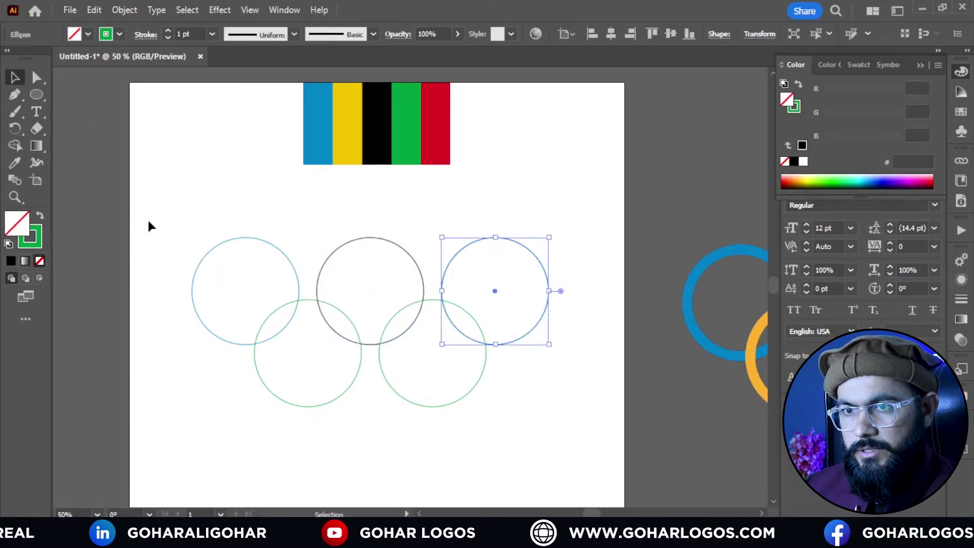
{"action": "left_click", "coordinate": [15, 162]}
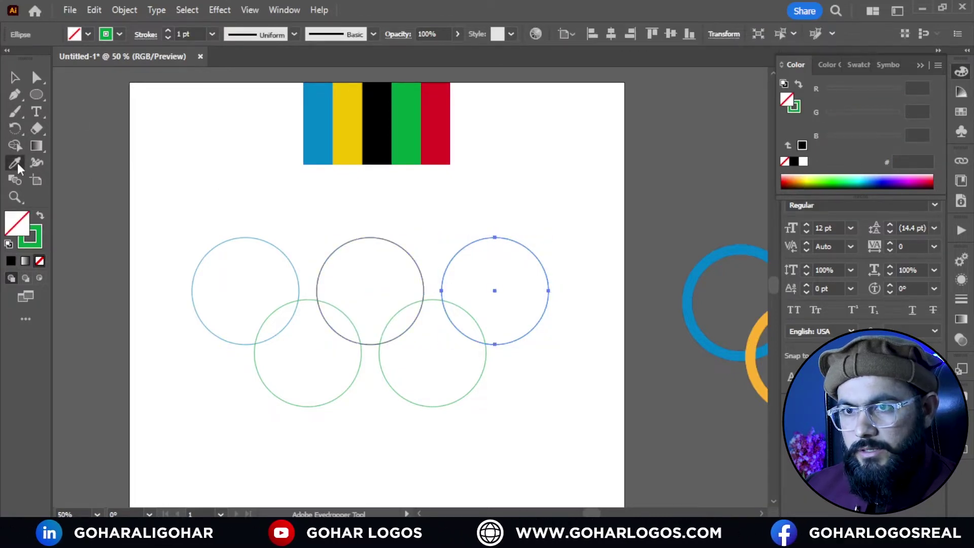
{"action": "left_click", "coordinate": [441, 137]}
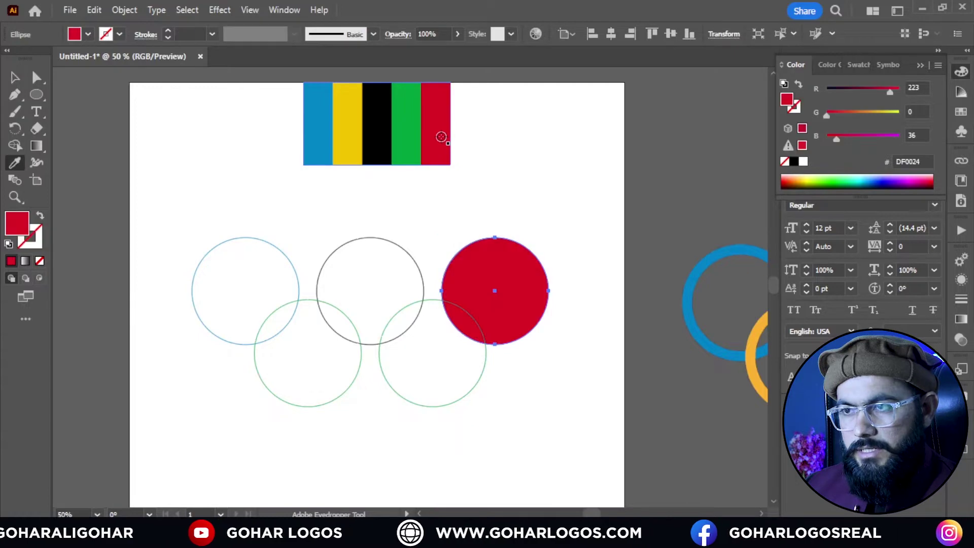
{"action": "left_click", "coordinate": [41, 218]}
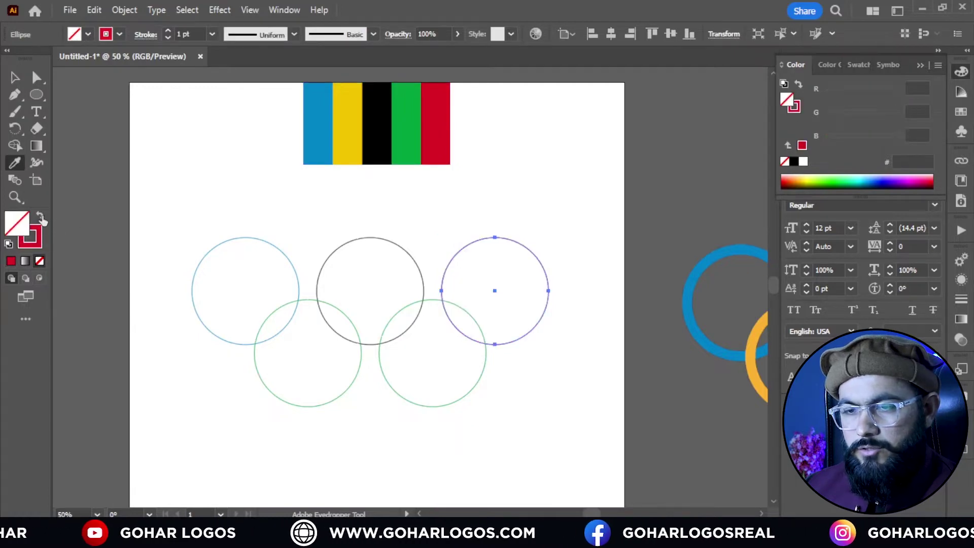
{"action": "left_click", "coordinate": [15, 77]}
{"action": "left_click", "coordinate": [188, 182]}
Give the lower-left circle a yellow outline sampled from the yellow bar
{"action": "left_click", "coordinate": [350, 385]}
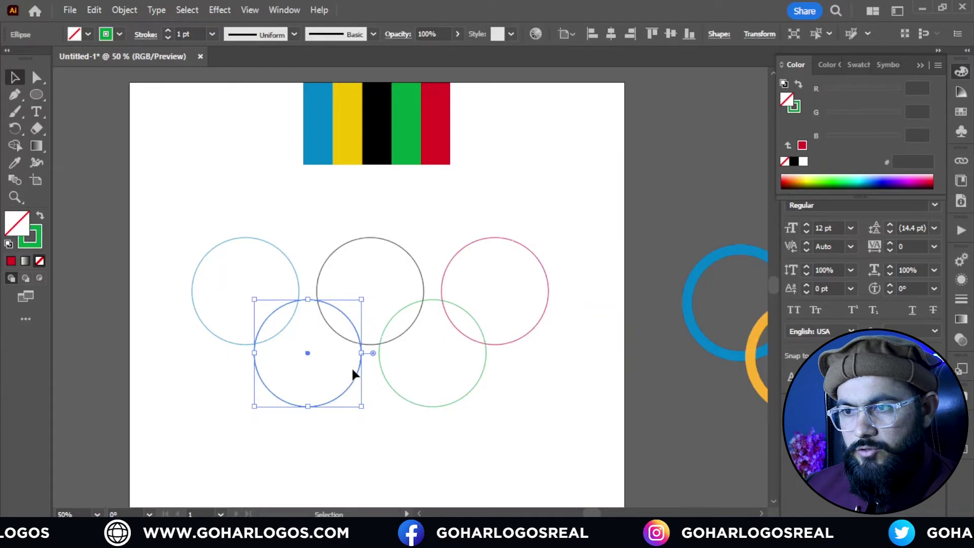
{"action": "left_click", "coordinate": [15, 163]}
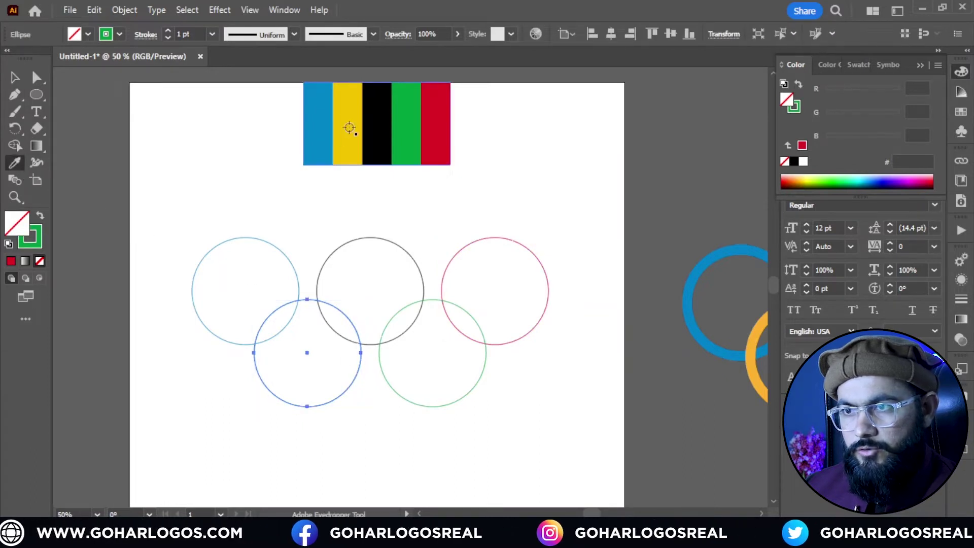
{"action": "left_click", "coordinate": [347, 131]}
{"action": "left_click", "coordinate": [15, 77]}
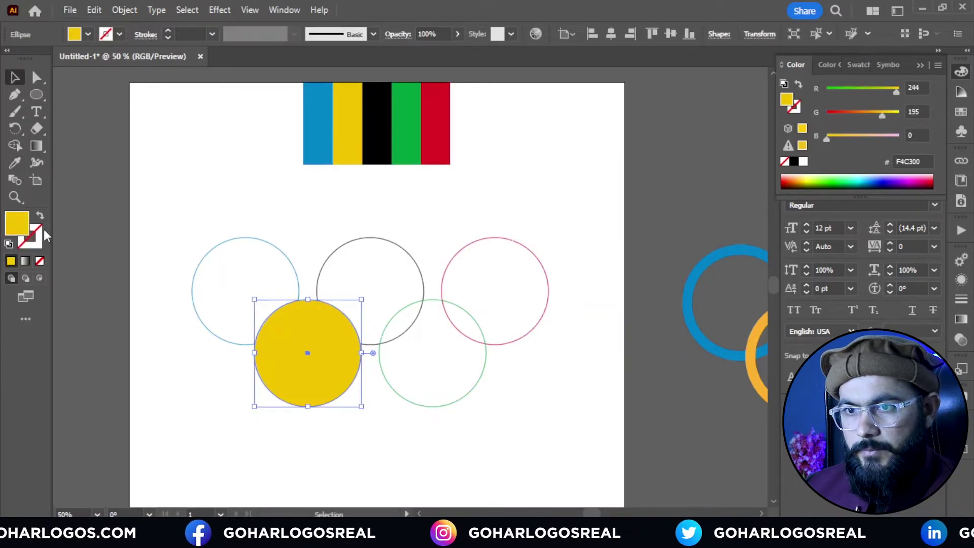
{"action": "key", "text": "shift+x"}
{"action": "left_click", "coordinate": [190, 324]}
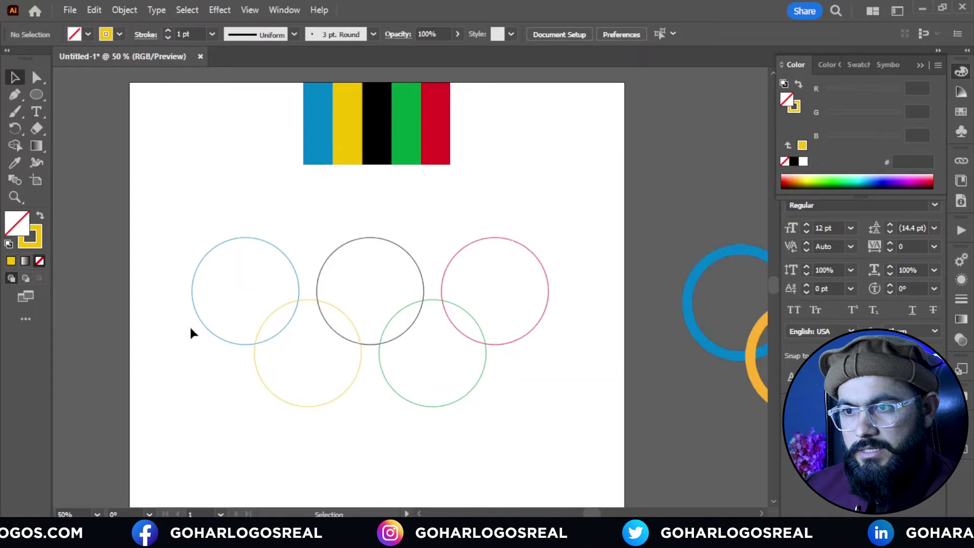
Give the lower-right circle a green outline sampled from the green bar
{"action": "left_click", "coordinate": [418, 403]}
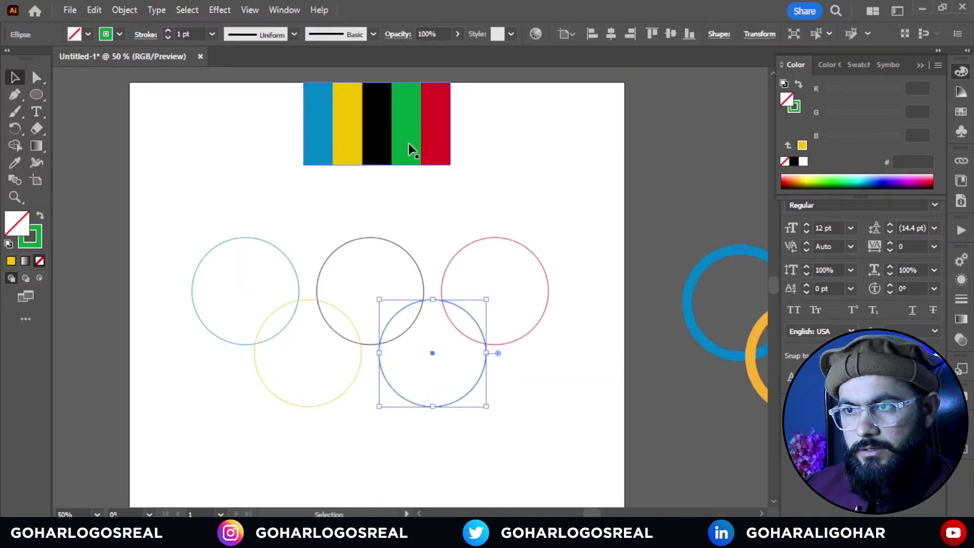
{"action": "left_click", "coordinate": [15, 162]}
{"action": "left_click", "coordinate": [393, 160]}
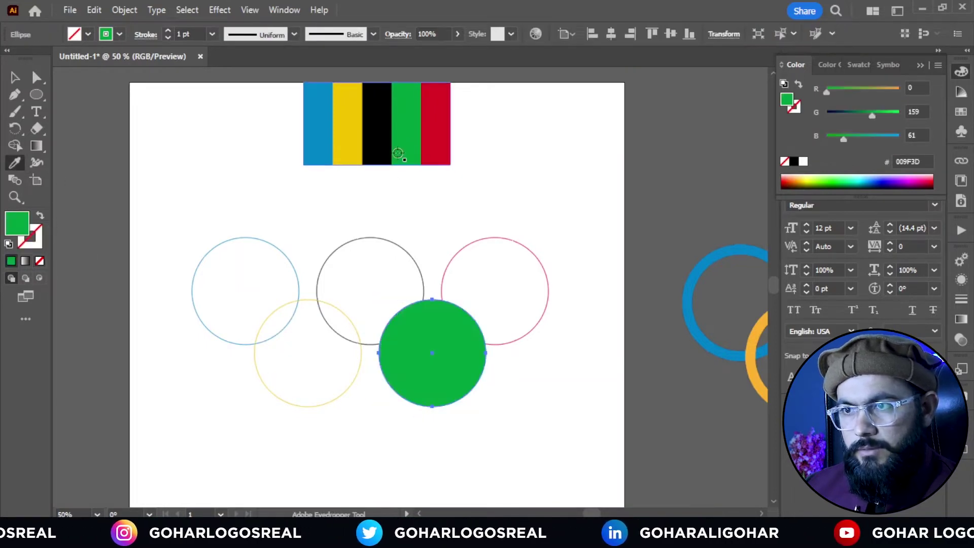
{"action": "left_click", "coordinate": [40, 215]}
Set the stroke weight of all five circles to 15 pt
{"action": "key", "text": "v"}
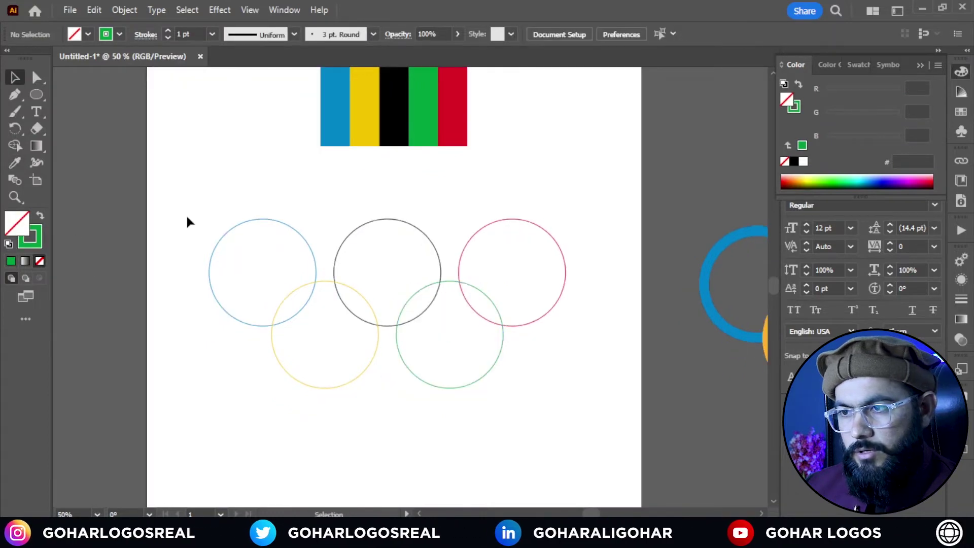
{"action": "left_click_drag", "start_coordinate": [185, 215], "coordinate": [598, 426]}
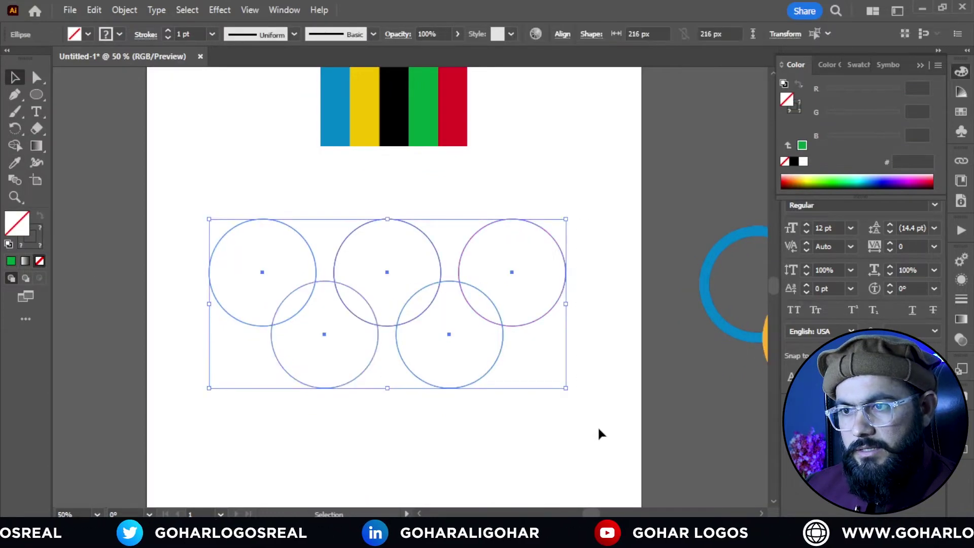
{"action": "left_click", "coordinate": [183, 34]}
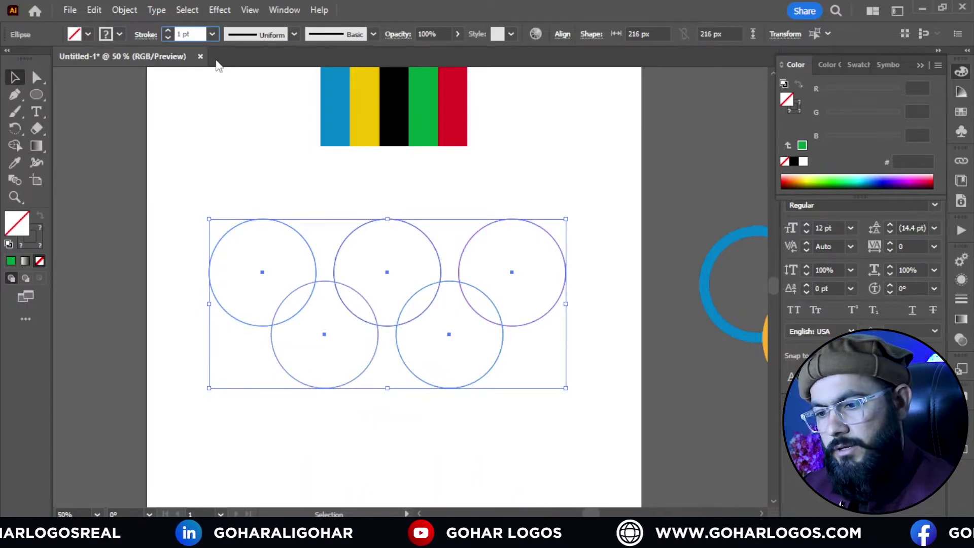
{"action": "type", "text": "15"}
{"action": "key", "text": "Return"}
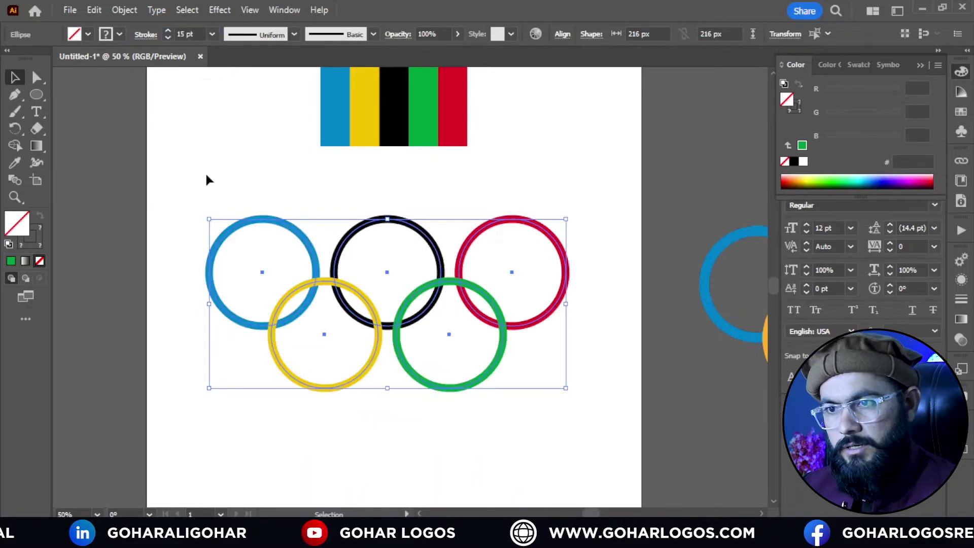
{"action": "left_click", "coordinate": [206, 175]}
{"action": "scroll", "coordinate": [238, 219], "scroll_direction": "down", "scroll_amount": 1}
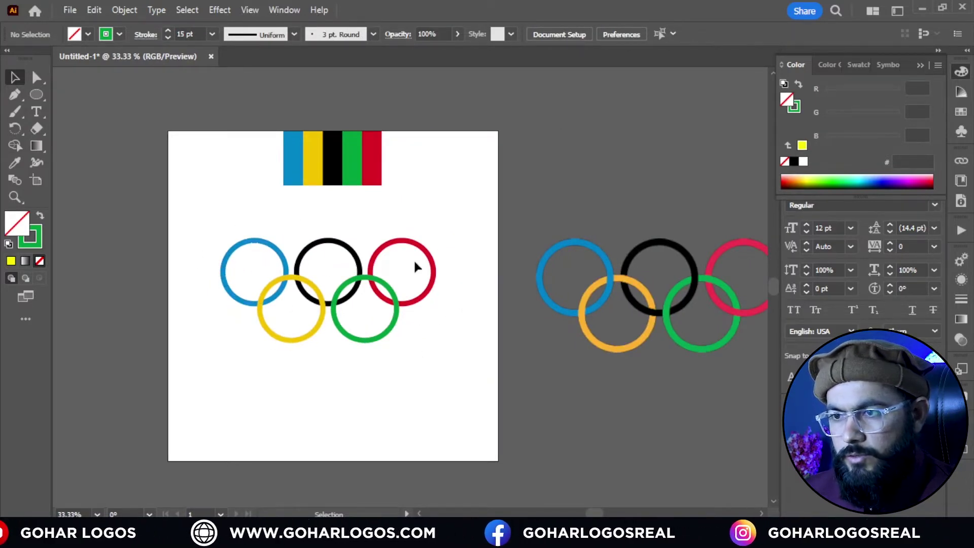
Copy the five-ring set straight down below the original, then reselect the top set
{"action": "left_click_drag", "start_coordinate": [455, 323], "coordinate": [410, 316]}
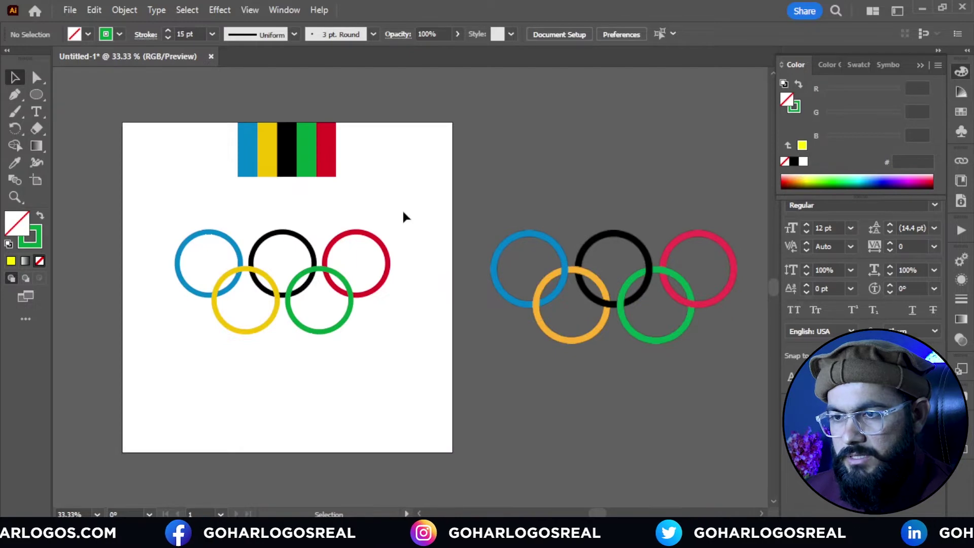
{"action": "left_click_drag", "start_coordinate": [403, 213], "coordinate": [309, 362]}
{"action": "left_click_drag", "start_coordinate": [153, 388], "coordinate": [153, 388]}
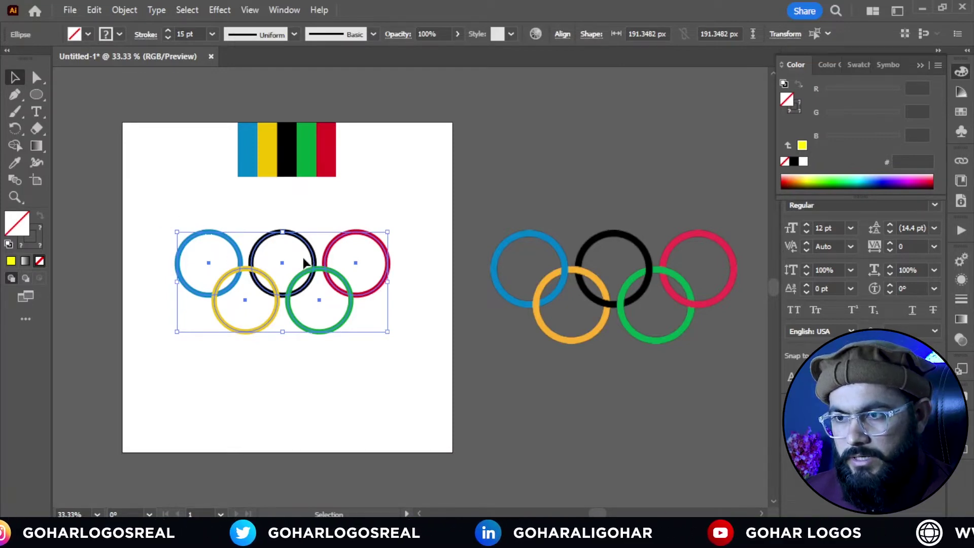
{"action": "left_click_drag", "start_coordinate": [311, 259], "coordinate": [311, 387]}
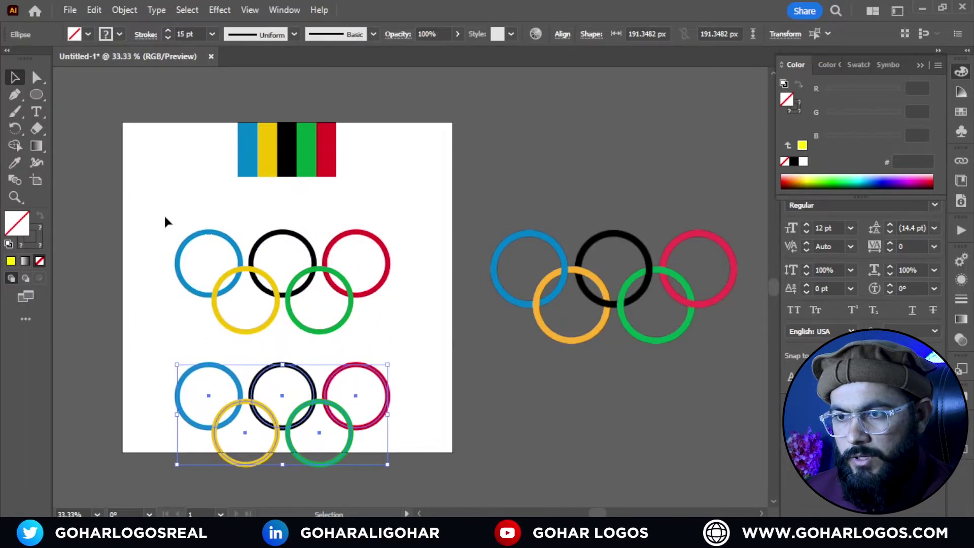
{"action": "left_click_drag", "start_coordinate": [165, 218], "coordinate": [388, 337]}
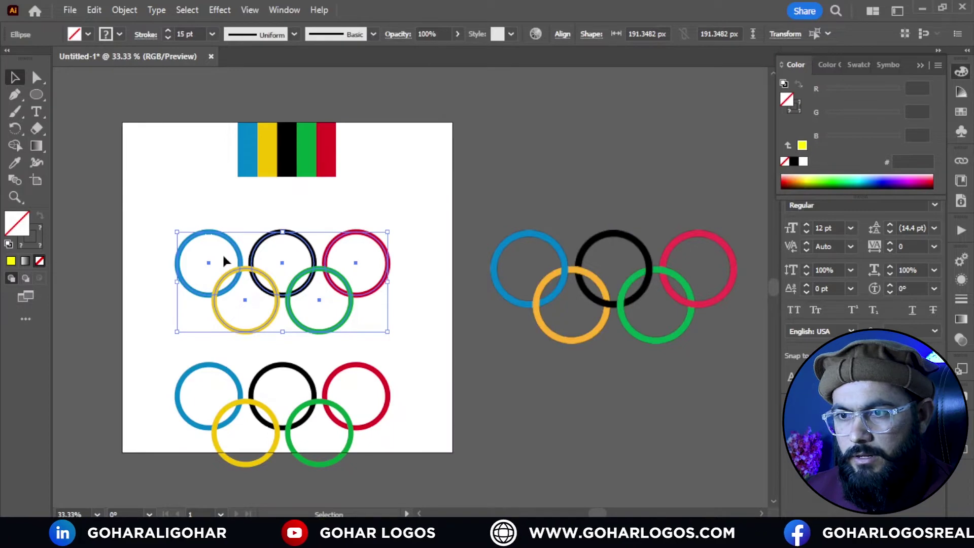
Expand the top rings' appearance, then expand them with Fill and Stroke
{"action": "left_click", "coordinate": [127, 11]}
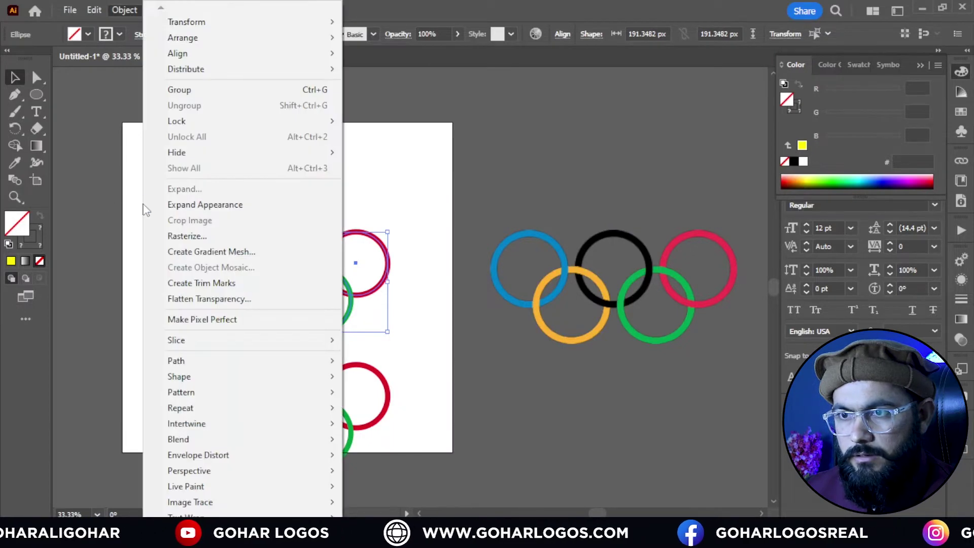
{"action": "left_click", "coordinate": [163, 203]}
{"action": "left_click", "coordinate": [124, 9]}
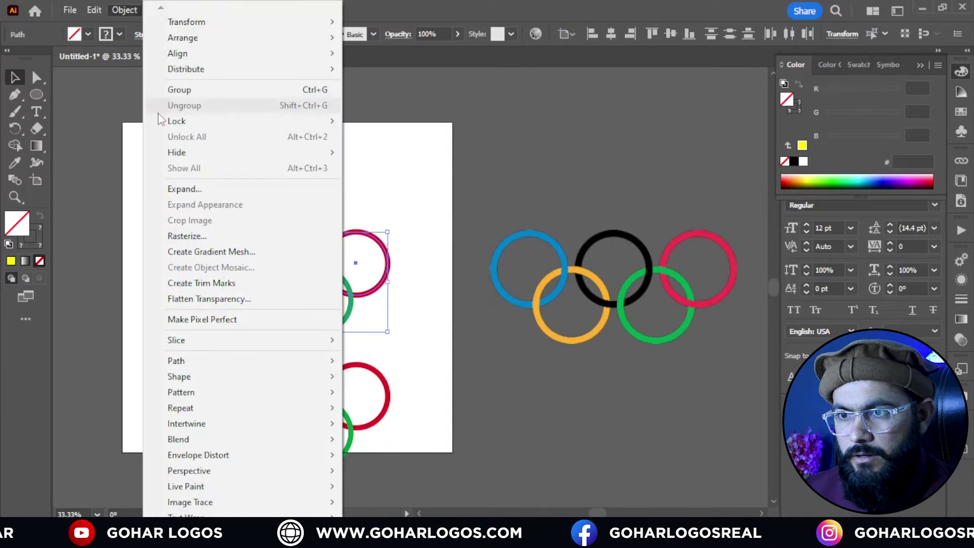
{"action": "left_click", "coordinate": [195, 186]}
{"action": "left_click", "coordinate": [451, 354]}
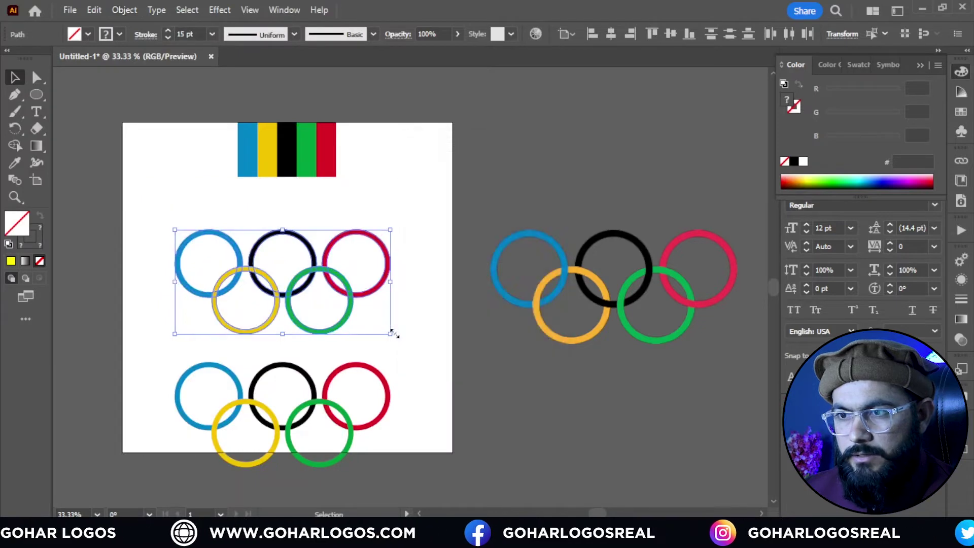
{"action": "left_click", "coordinate": [20, 146]}
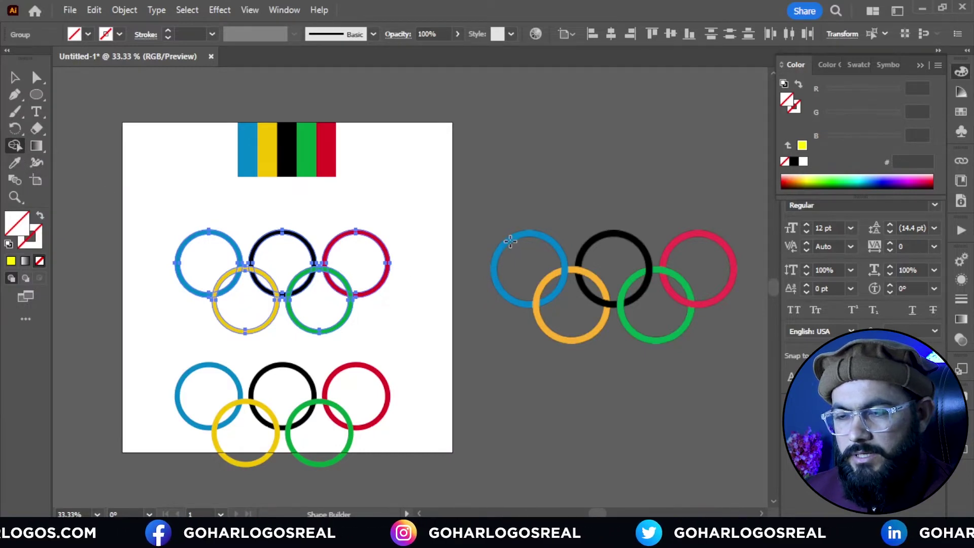
Use Shape Builder to merge the blue ring pieces across the yellow overlap
{"action": "left_click", "coordinate": [15, 77]}
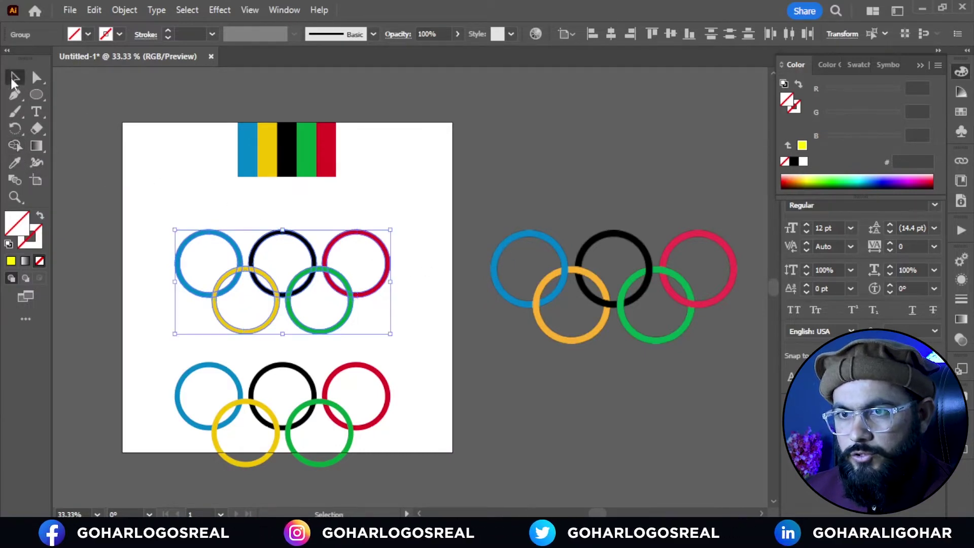
{"action": "left_click", "coordinate": [219, 208]}
{"action": "left_click_drag", "start_coordinate": [167, 194], "coordinate": [287, 345]}
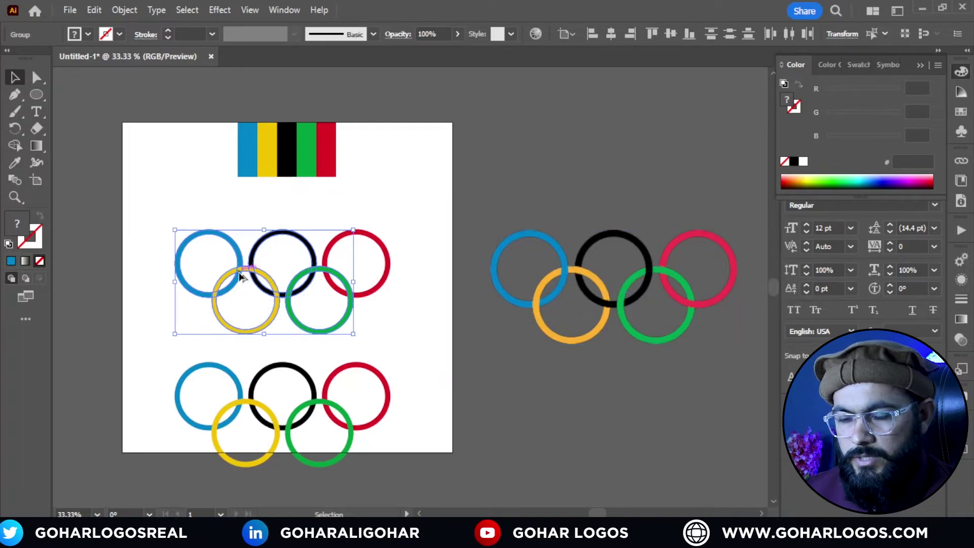
{"action": "scroll", "coordinate": [236, 273], "scroll_direction": "up", "scroll_amount": 2}
{"action": "scroll", "coordinate": [236, 272], "scroll_direction": "up", "scroll_amount": 3}
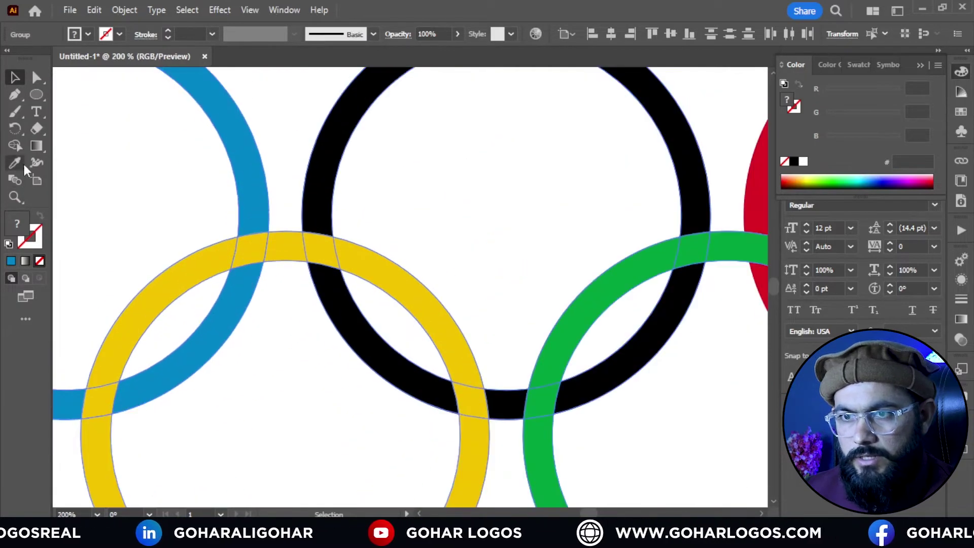
{"action": "left_click", "coordinate": [18, 144]}
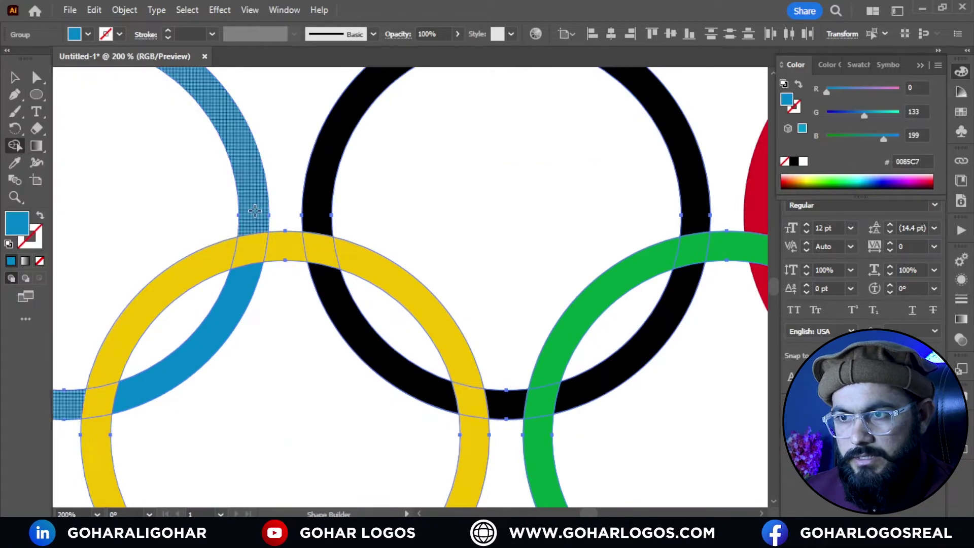
{"action": "left_click_drag", "start_coordinate": [255, 233], "coordinate": [244, 283]}
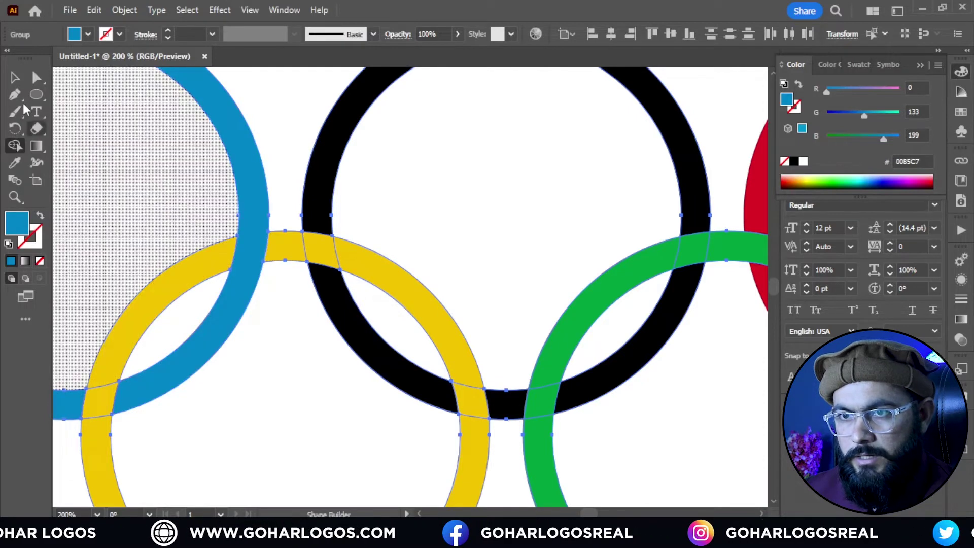
{"action": "left_click", "coordinate": [15, 77]}
Inspect the reference ring logo on the right, then clear the selection
{"action": "scroll", "coordinate": [244, 182], "scroll_direction": "down", "scroll_amount": 4}
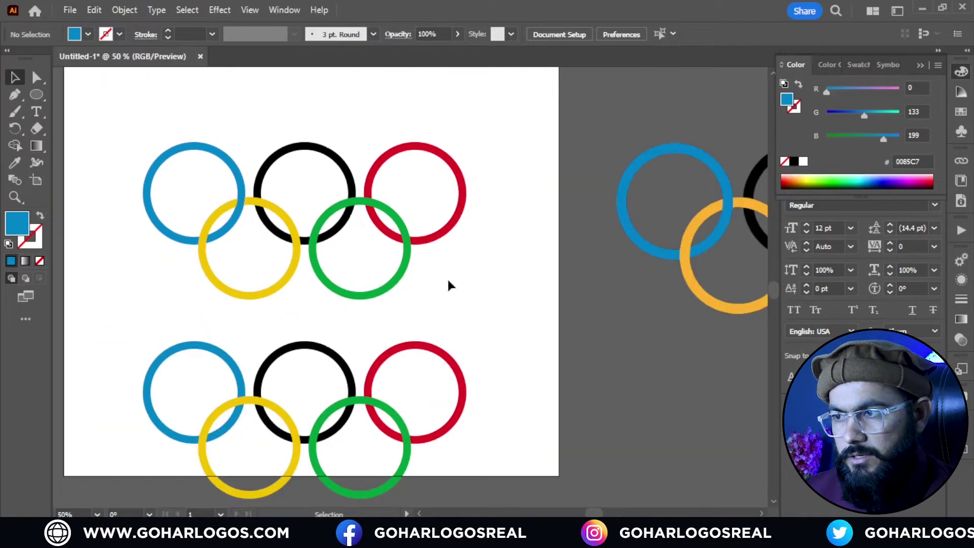
{"action": "scroll", "coordinate": [250, 282], "scroll_direction": "down", "scroll_amount": 1}
{"action": "left_click", "coordinate": [513, 267]}
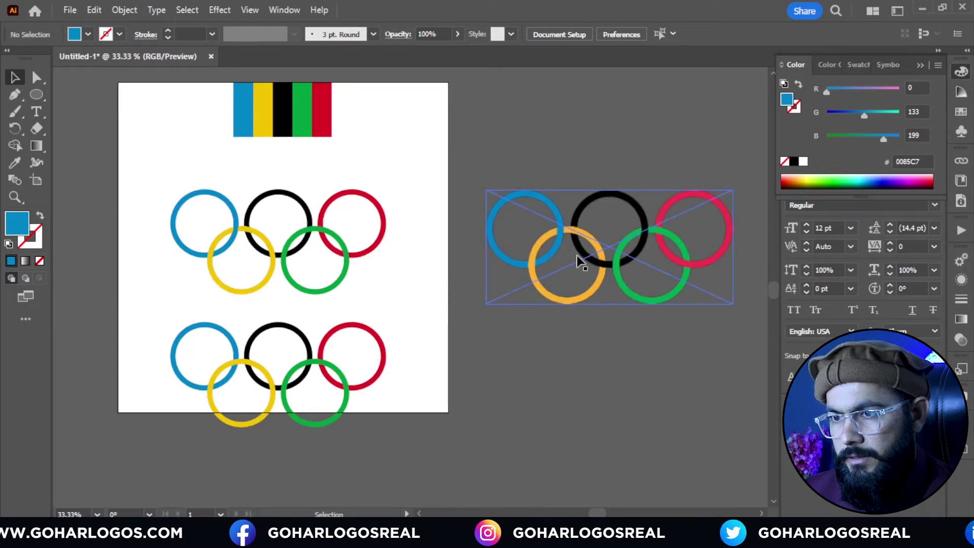
{"action": "scroll", "coordinate": [577, 255], "scroll_direction": "up", "scroll_amount": 1}
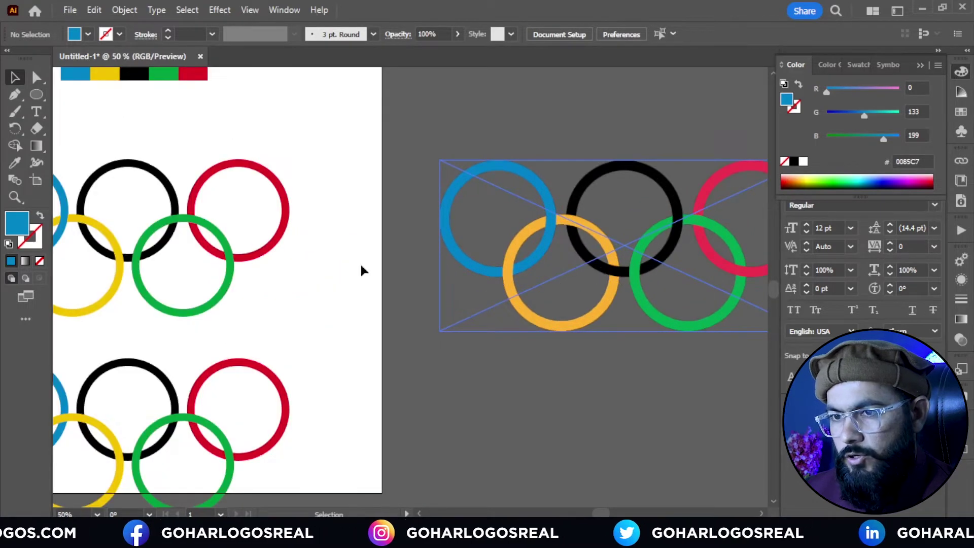
{"action": "left_click", "coordinate": [231, 253]}
{"action": "left_click", "coordinate": [220, 269]}
{"action": "scroll", "coordinate": [220, 263], "scroll_direction": "up", "scroll_amount": 1}
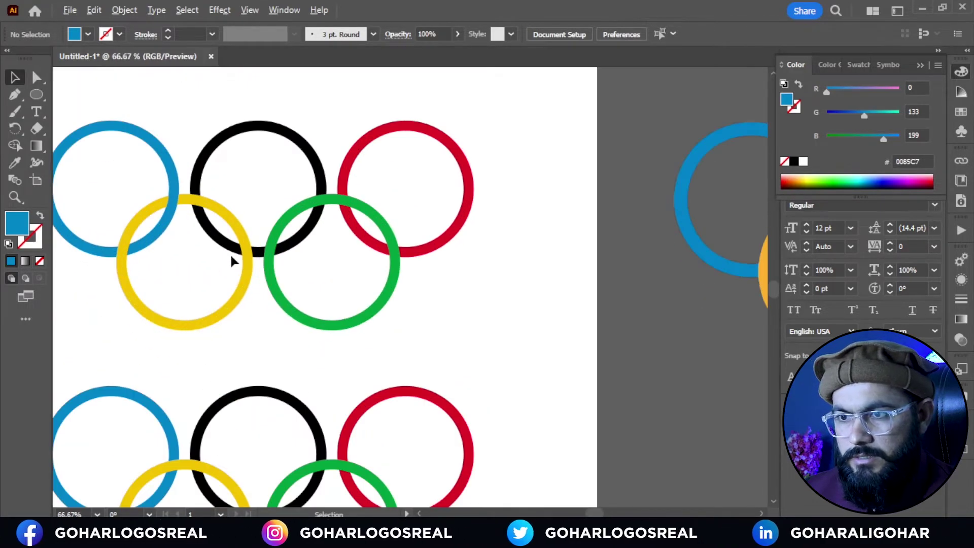
{"action": "scroll", "coordinate": [386, 233], "scroll_direction": "down", "scroll_amount": 1}
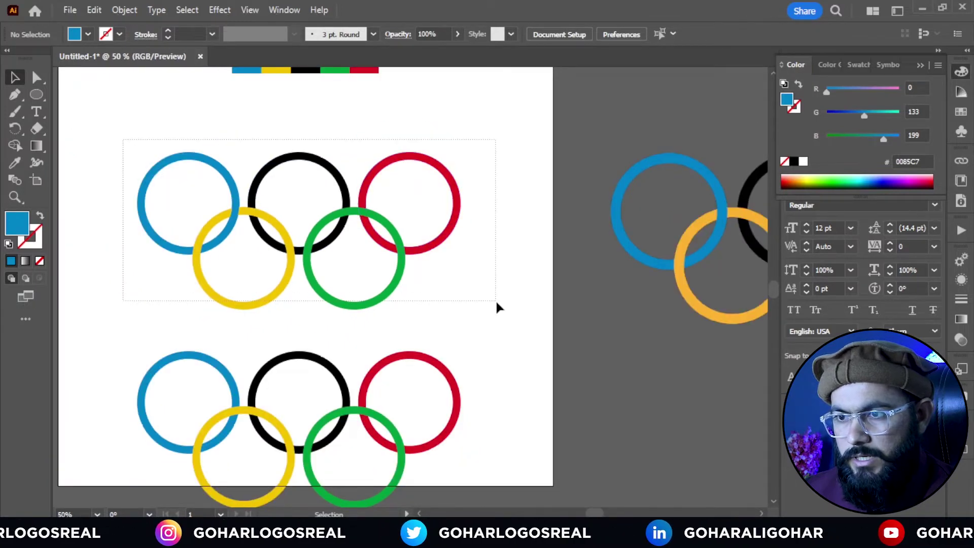
Use Shape Builder to merge the black arc across the yellow overlap
{"action": "left_click_drag", "start_coordinate": [498, 307], "coordinate": [496, 306]}
{"action": "scroll", "coordinate": [284, 256], "scroll_direction": "up", "scroll_amount": 2}
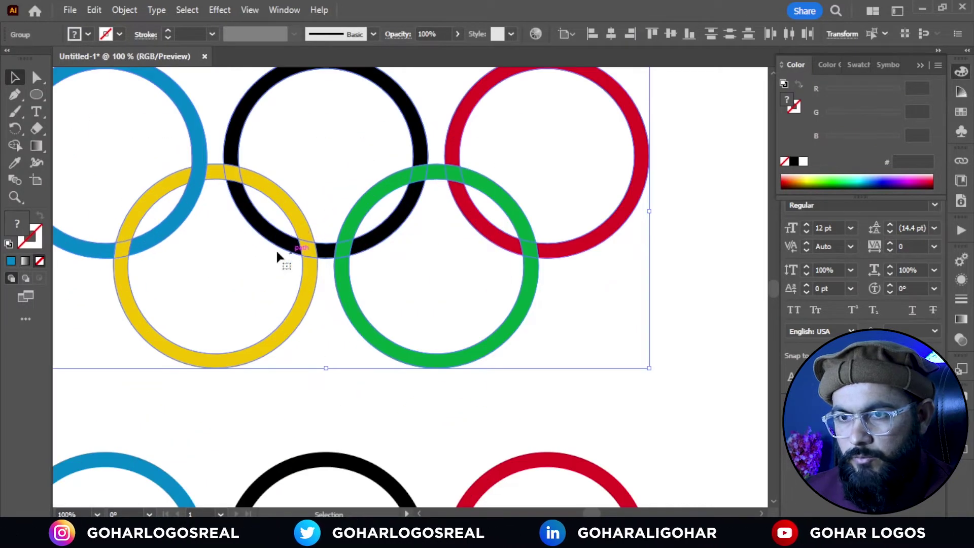
{"action": "left_click", "coordinate": [15, 145]}
{"action": "scroll", "coordinate": [279, 255], "scroll_direction": "up", "scroll_amount": 3}
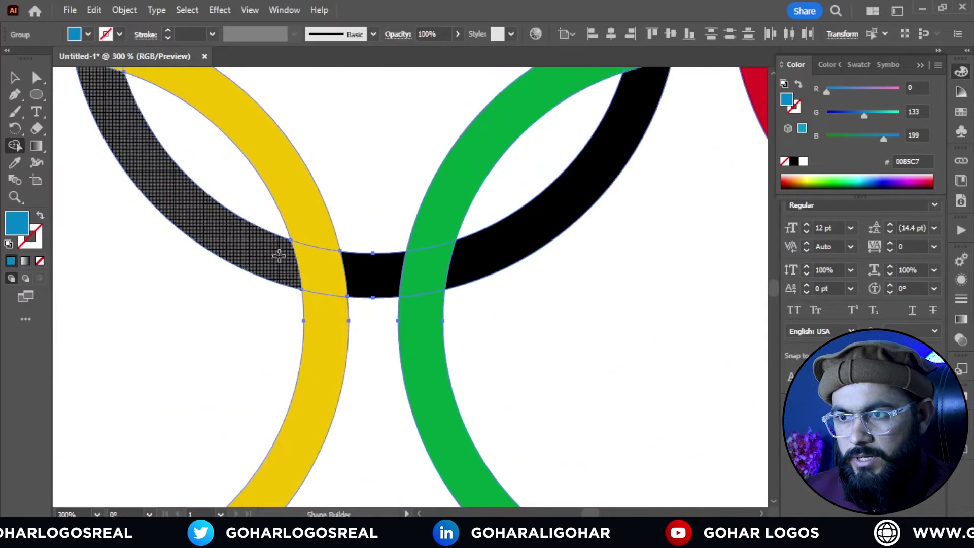
{"action": "left_click_drag", "start_coordinate": [246, 251], "coordinate": [362, 278]}
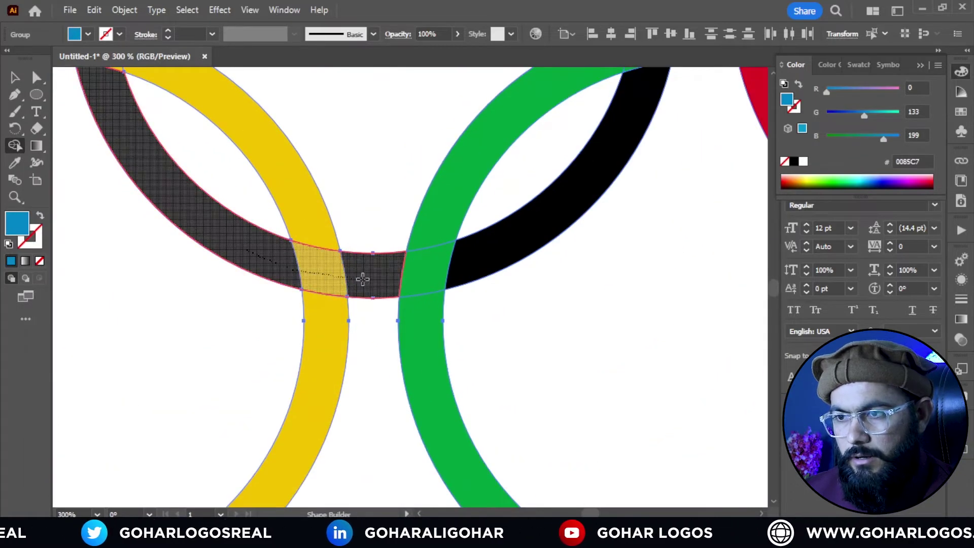
{"action": "key", "text": "v"}
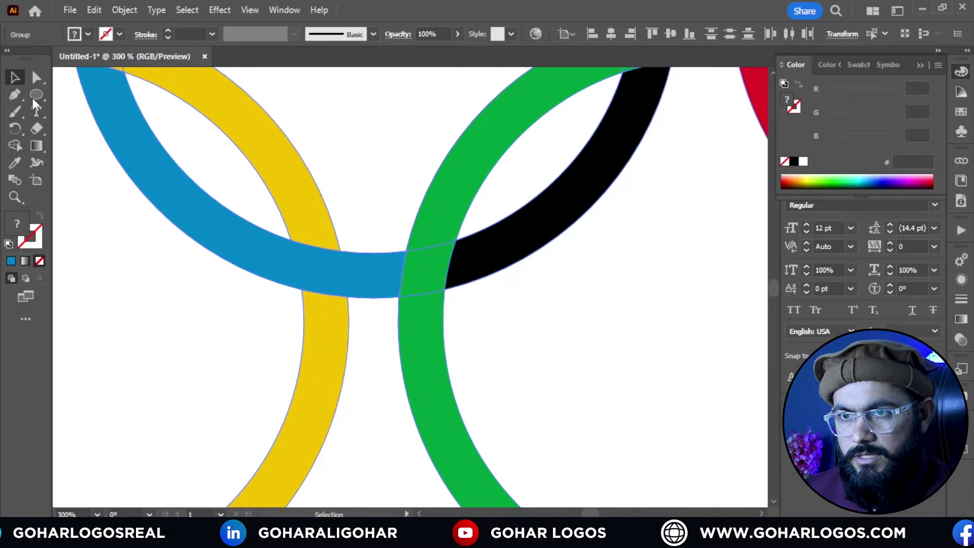
Recolour the merged ring piece black
{"action": "scroll", "coordinate": [339, 306], "scroll_direction": "down", "scroll_amount": 3}
{"action": "left_click", "coordinate": [311, 290]}
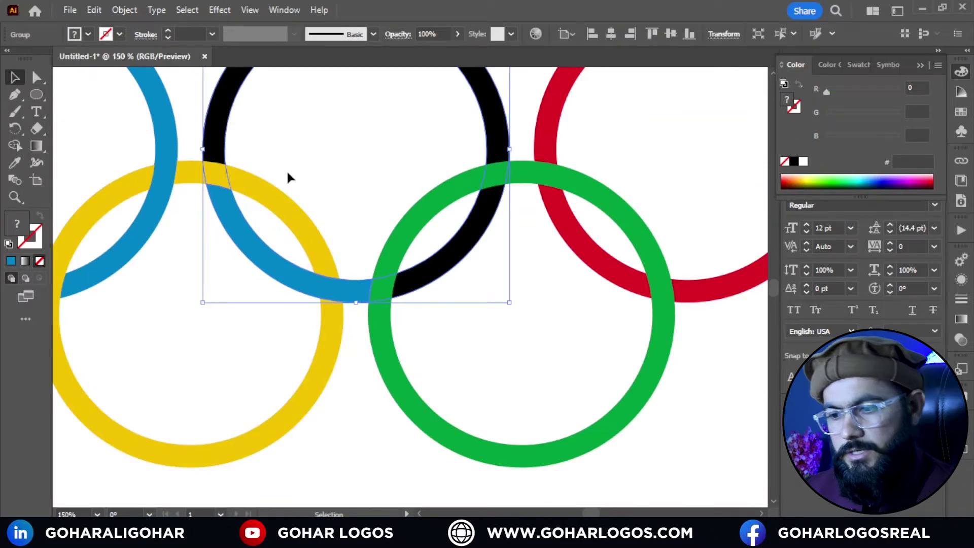
{"action": "key", "text": "i"}
{"action": "left_click", "coordinate": [219, 127]}
{"action": "key", "text": "v"}
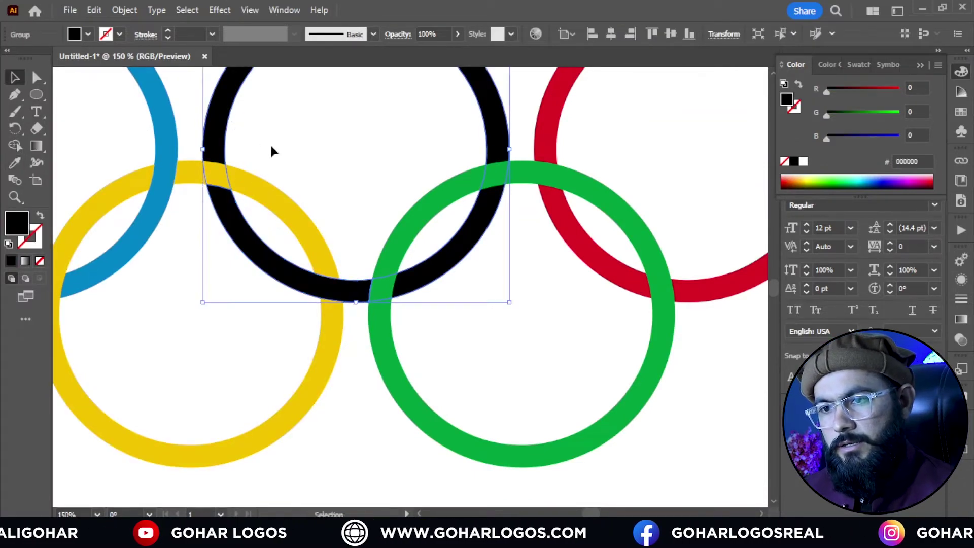
{"action": "left_click", "coordinate": [297, 155]}
{"action": "scroll", "coordinate": [289, 228], "scroll_direction": "down", "scroll_amount": 1}
{"action": "scroll", "coordinate": [425, 232], "scroll_direction": "down", "scroll_amount": 1}
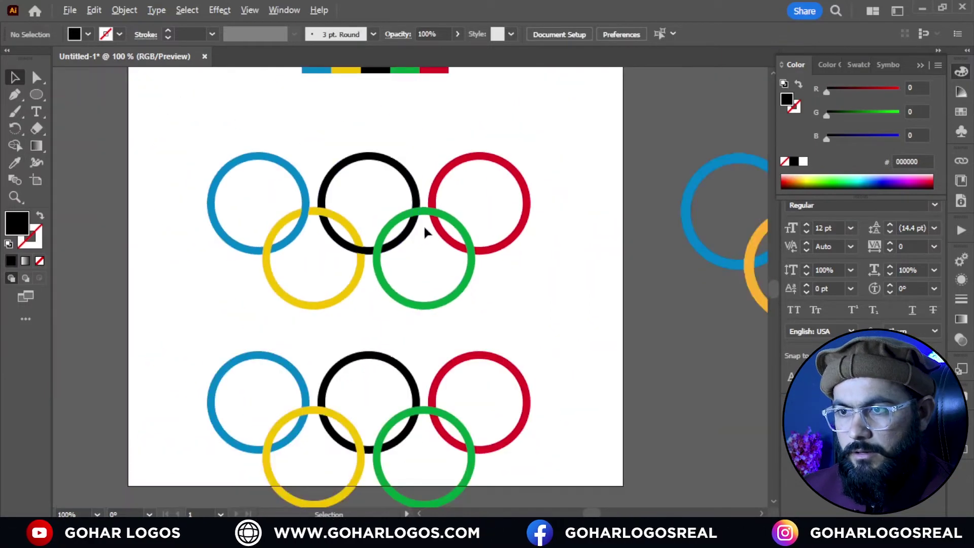
{"action": "scroll", "coordinate": [425, 233], "scroll_direction": "down", "scroll_amount": 1}
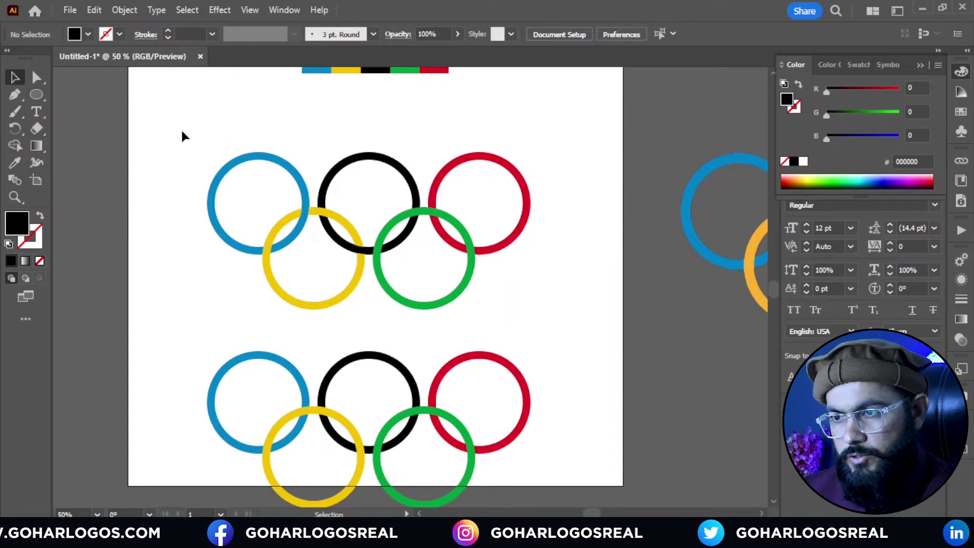
{"action": "scroll", "coordinate": [206, 145], "scroll_direction": "down", "scroll_amount": 1}
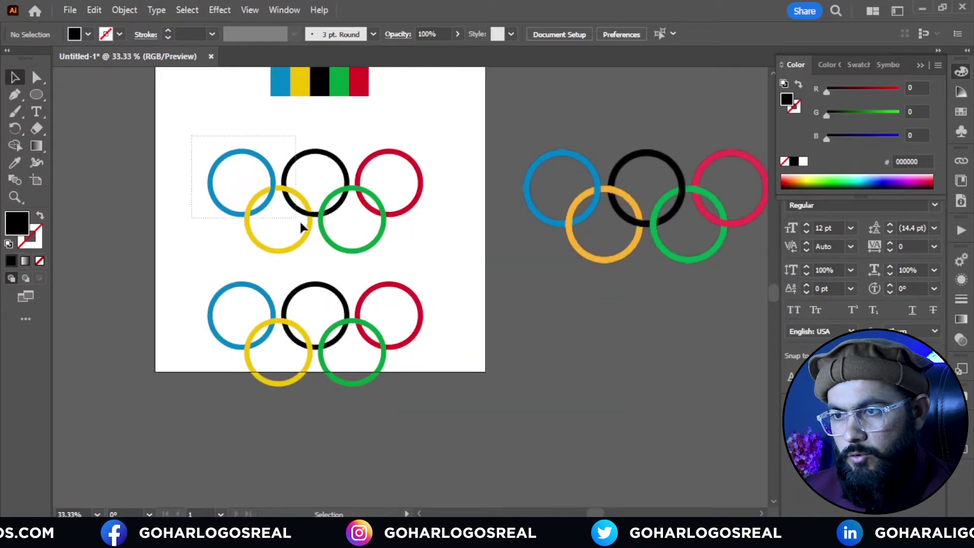
Delete the expanded top rings, move the duplicate set up, and make it an Intertwine
{"action": "left_click_drag", "start_coordinate": [301, 227], "coordinate": [444, 256]}
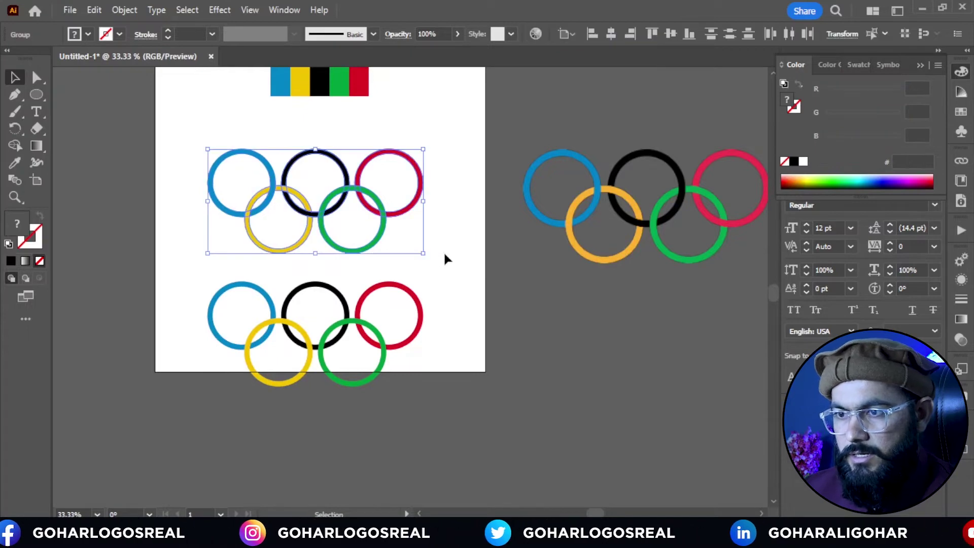
{"action": "key", "text": "Delete"}
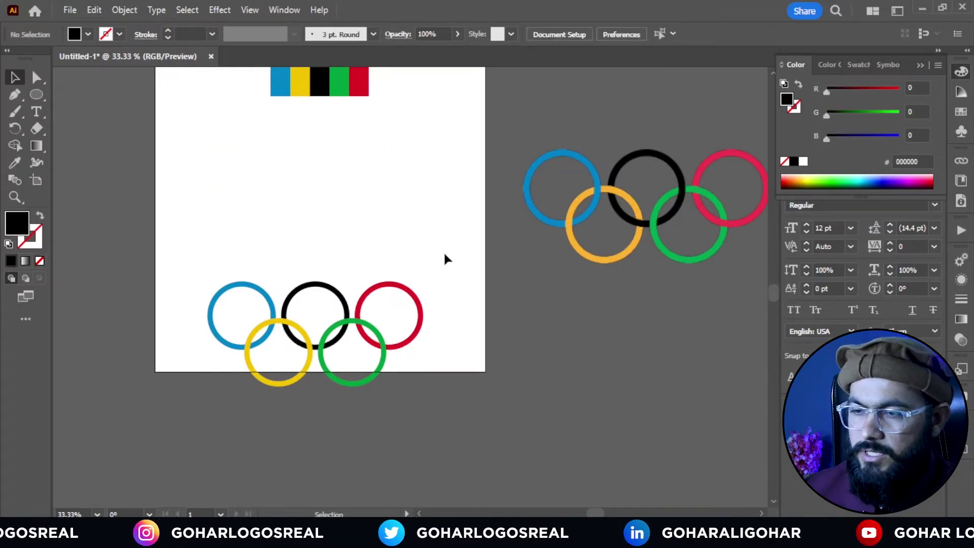
{"action": "left_click_drag", "start_coordinate": [458, 251], "coordinate": [185, 427]}
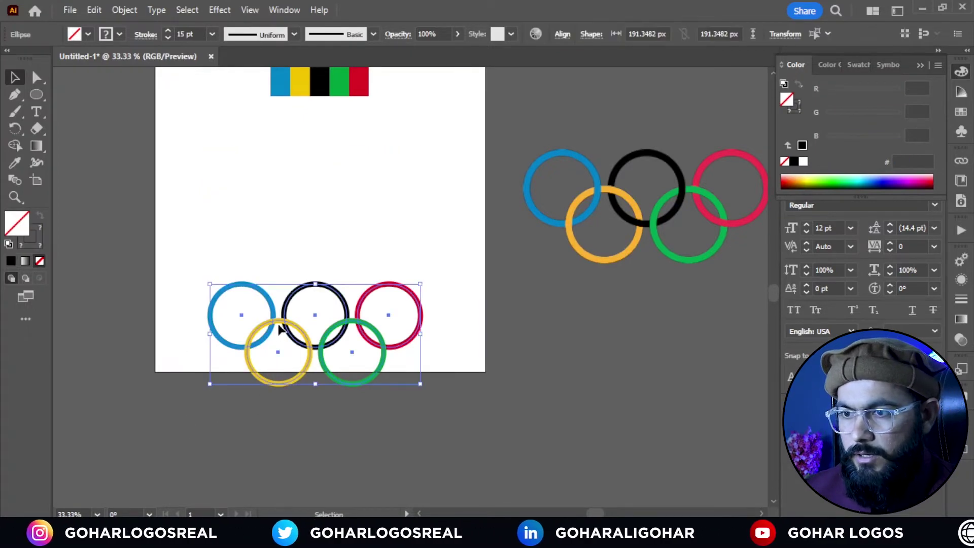
{"action": "left_click_drag", "start_coordinate": [279, 328], "coordinate": [279, 213]}
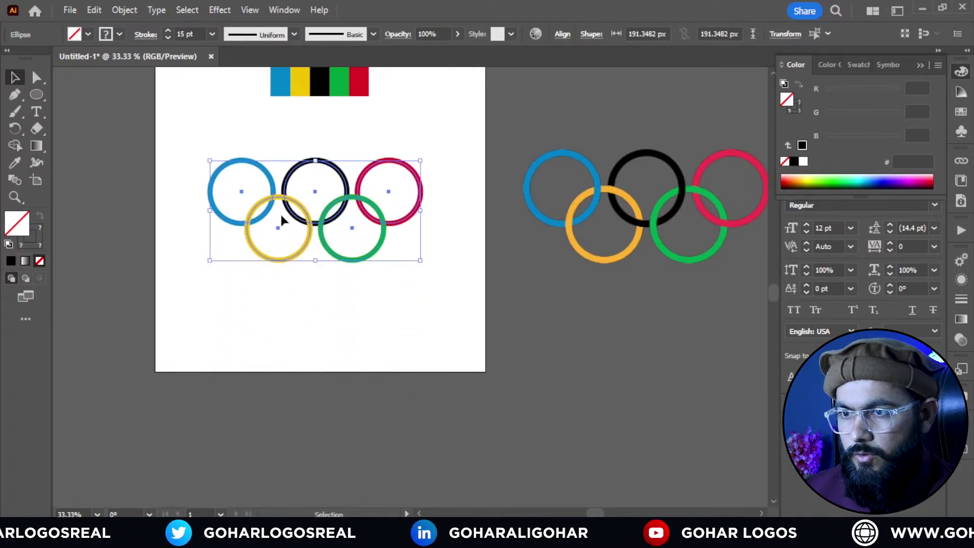
{"action": "left_click", "coordinate": [124, 10]}
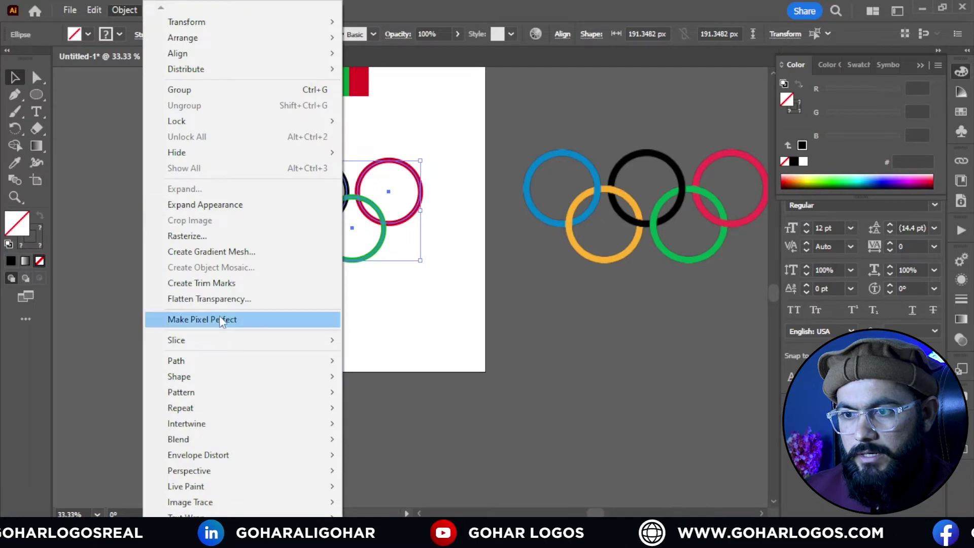
{"action": "mouse_move", "coordinate": [187, 423]}
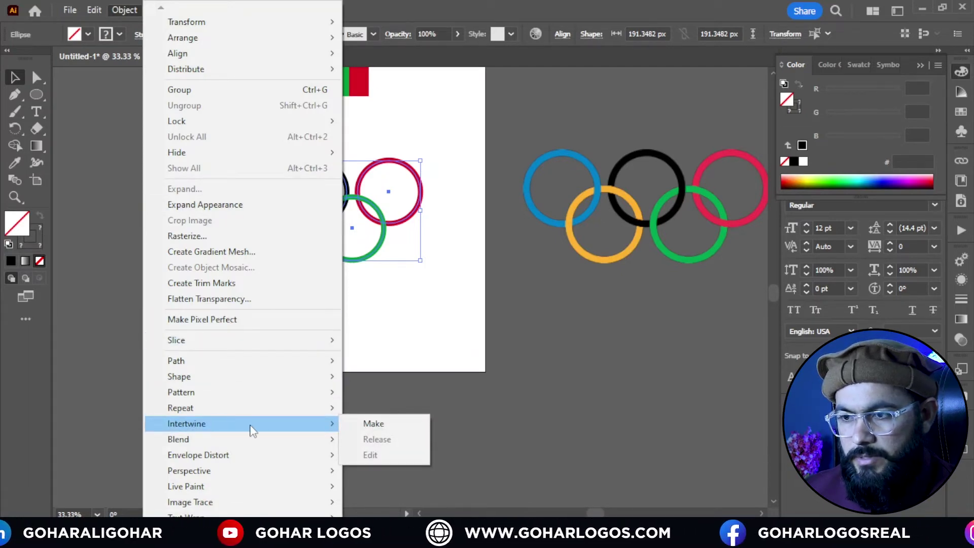
{"action": "left_click", "coordinate": [374, 424]}
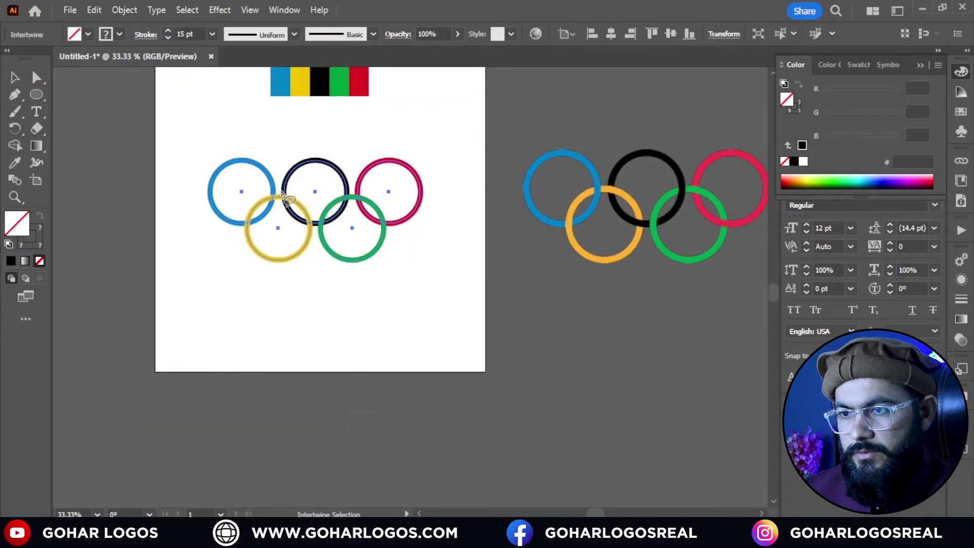
Zoom in and swap the ring stacking order at the blue-yellow crossing
{"action": "scroll", "coordinate": [282, 192], "scroll_direction": "up", "scroll_amount": 1}
{"action": "scroll", "coordinate": [249, 260], "scroll_direction": "down", "scroll_amount": 1}
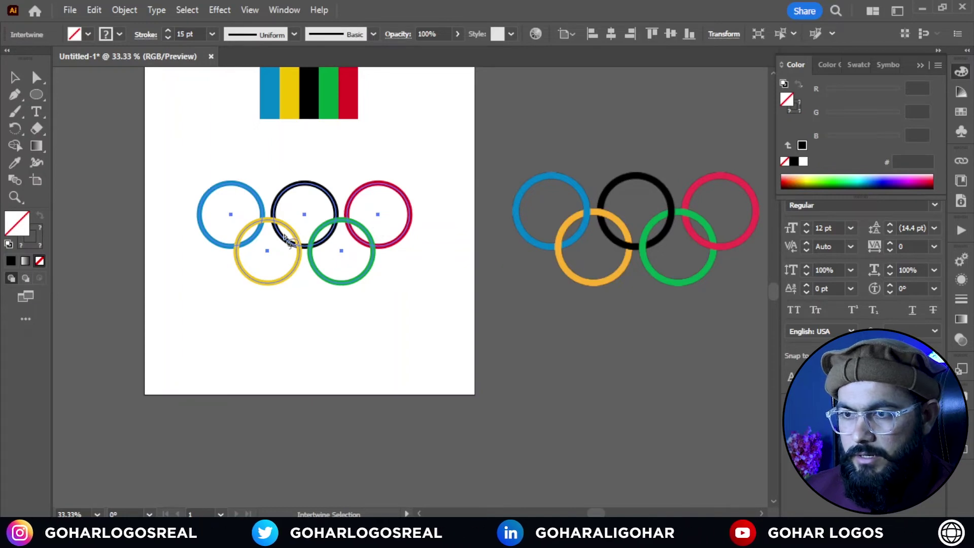
{"action": "scroll", "coordinate": [284, 238], "scroll_direction": "up", "scroll_amount": 2}
{"action": "scroll", "coordinate": [279, 231], "scroll_direction": "up", "scroll_amount": 1}
{"action": "scroll", "coordinate": [272, 218], "scroll_direction": "up", "scroll_amount": 2}
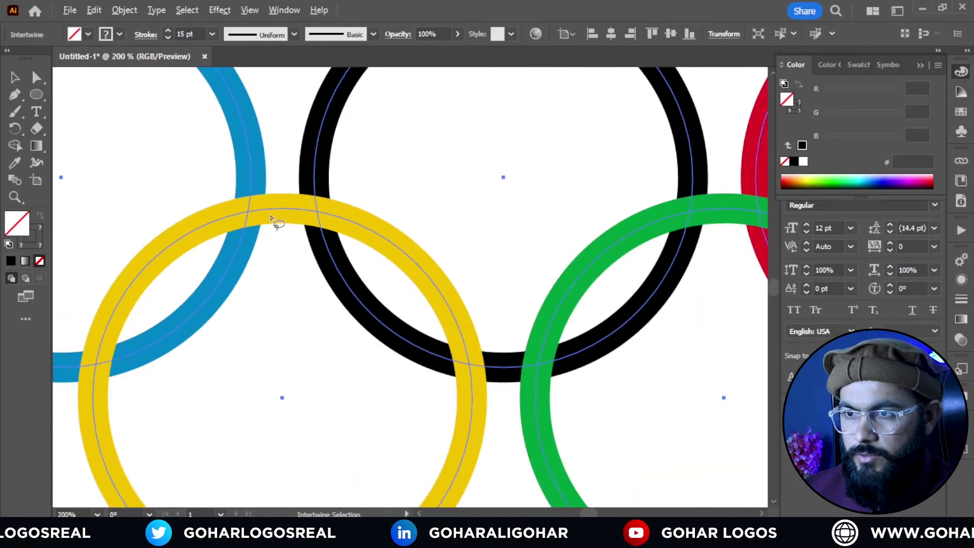
{"action": "scroll", "coordinate": [271, 218], "scroll_direction": "down", "scroll_amount": 2}
{"action": "scroll", "coordinate": [272, 249], "scroll_direction": "down", "scroll_amount": 3}
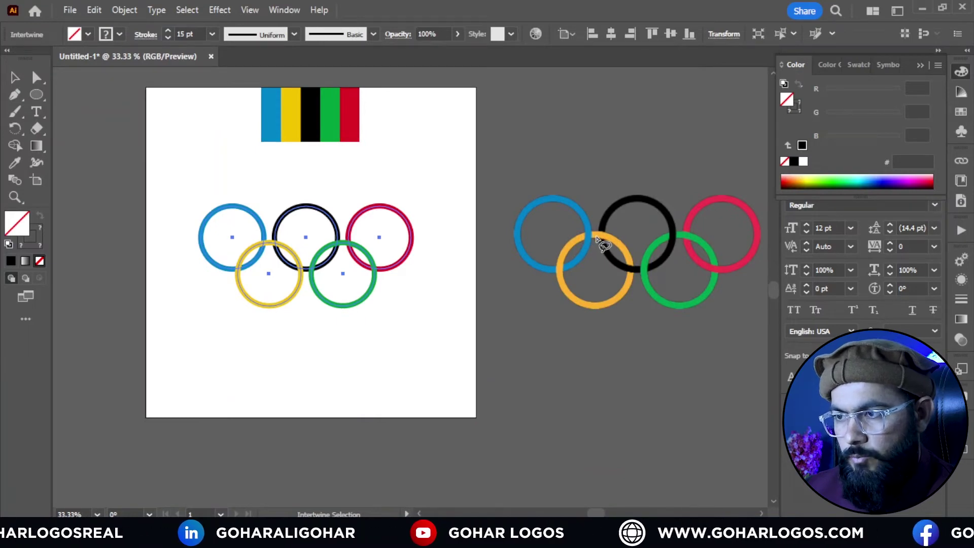
{"action": "scroll", "coordinate": [264, 241], "scroll_direction": "up", "scroll_amount": 2}
{"action": "scroll", "coordinate": [264, 214], "scroll_direction": "up", "scroll_amount": 2}
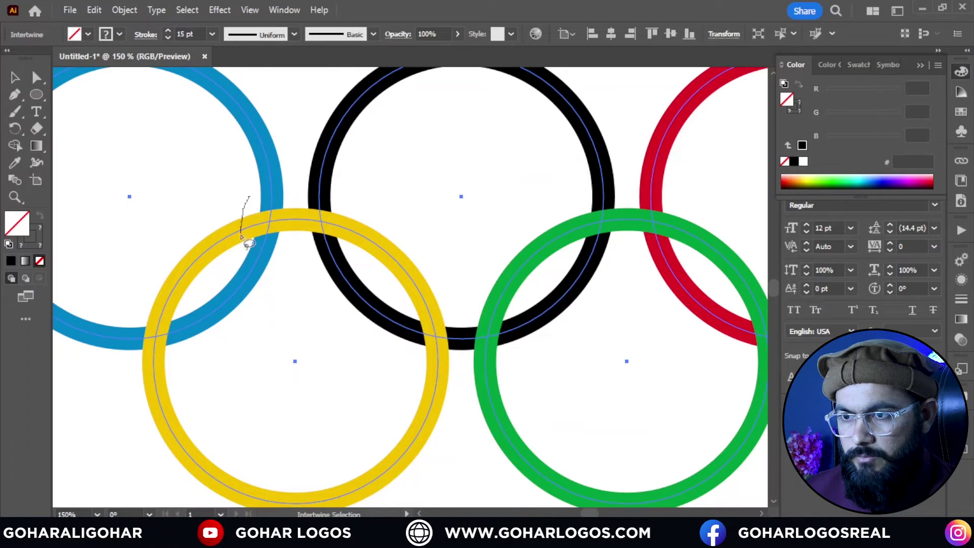
{"action": "mouse_move", "coordinate": [241, 236]}
{"action": "left_mouse_down"}
{"action": "mouse_move", "coordinate": [297, 213]}
{"action": "mouse_move", "coordinate": [260, 193]}
{"action": "mouse_move", "coordinate": [248, 205]}
{"action": "left_mouse_up"}
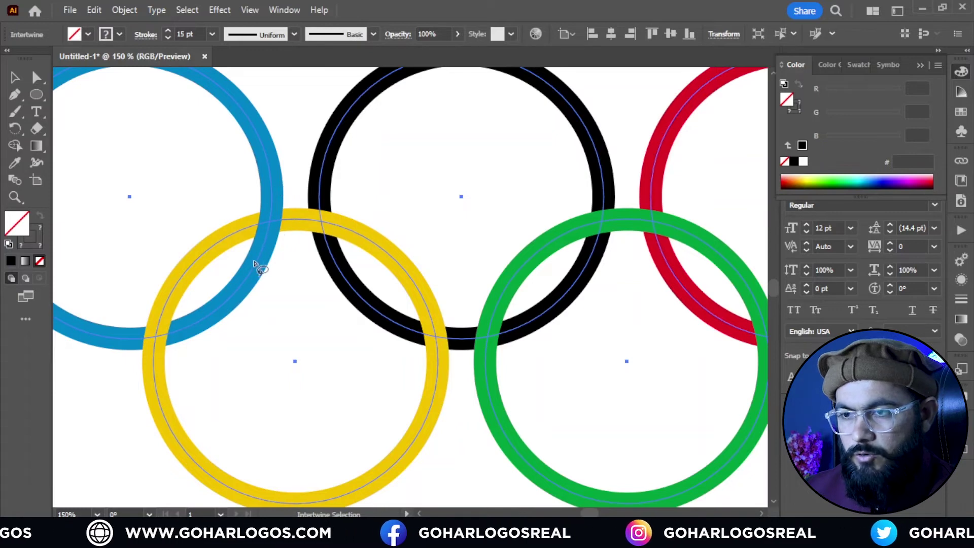
{"action": "scroll", "coordinate": [203, 249], "scroll_direction": "down", "scroll_amount": 3}
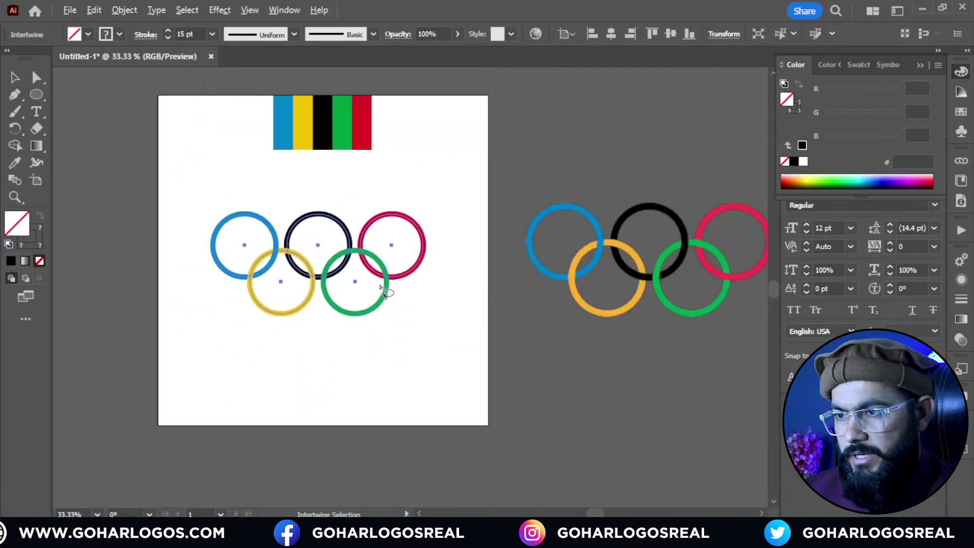
{"action": "scroll", "coordinate": [500, 257], "scroll_direction": "down", "scroll_amount": 1}
{"action": "scroll", "coordinate": [640, 264], "scroll_direction": "up", "scroll_amount": 1}
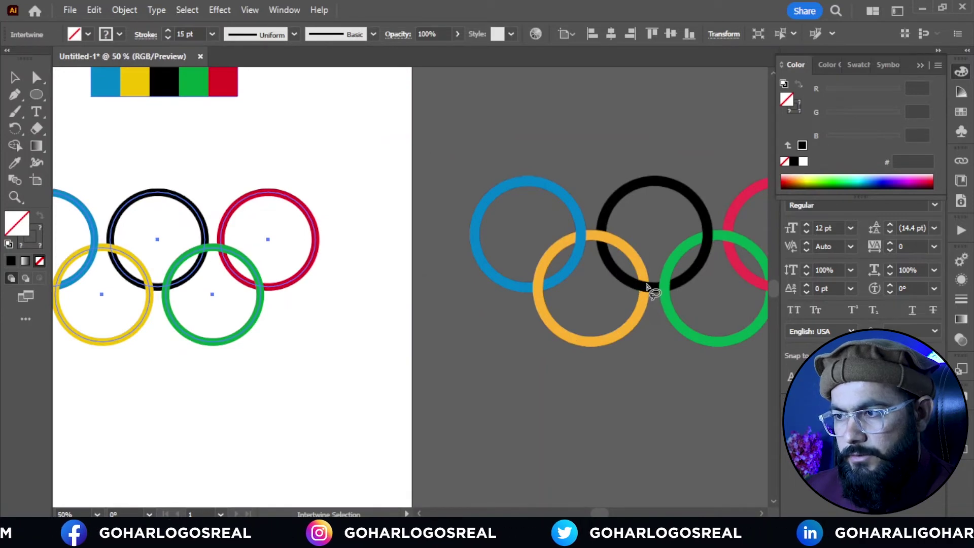
{"action": "scroll", "coordinate": [660, 291], "scroll_direction": "down", "scroll_amount": 1}
{"action": "scroll", "coordinate": [304, 304], "scroll_direction": "up", "scroll_amount": 2}
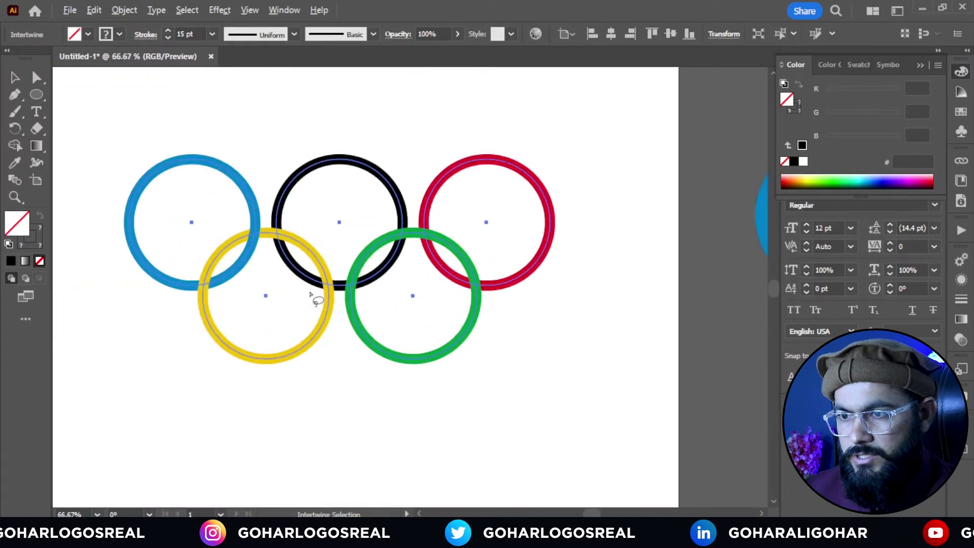
{"action": "scroll", "coordinate": [310, 295], "scroll_direction": "up", "scroll_amount": 2}
Swap the ring stacking order where the yellow ring crosses the black ring
{"action": "mouse_move", "coordinate": [325, 252]}
{"action": "left_mouse_down"}
{"action": "mouse_move", "coordinate": [341, 301]}
{"action": "mouse_move", "coordinate": [370, 279]}
{"action": "mouse_move", "coordinate": [370, 254]}
{"action": "mouse_move", "coordinate": [326, 253]}
{"action": "left_mouse_up"}
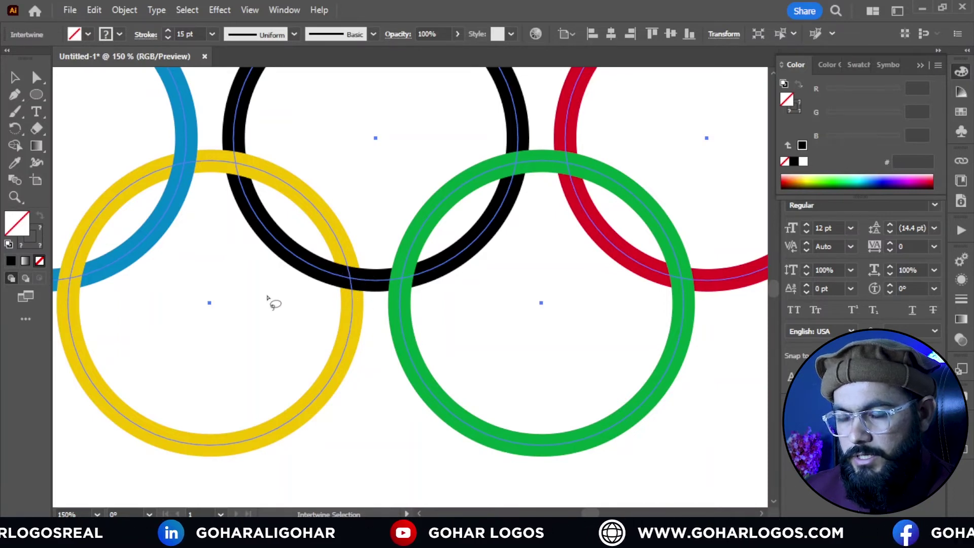
{"action": "scroll", "coordinate": [175, 322], "scroll_direction": "down", "scroll_amount": 1}
{"action": "scroll", "coordinate": [172, 325], "scroll_direction": "down", "scroll_amount": 3}
{"action": "scroll", "coordinate": [571, 325], "scroll_direction": "up", "scroll_amount": 1}
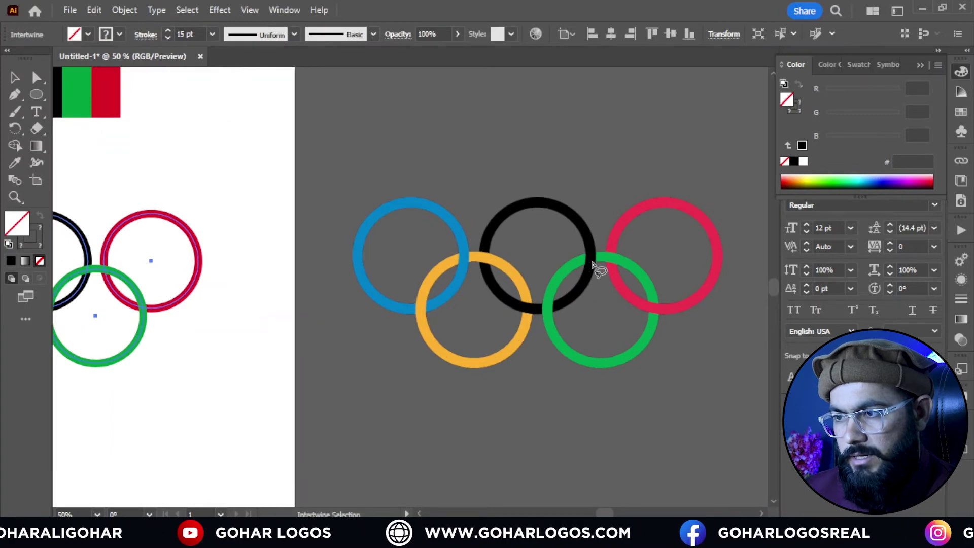
{"action": "scroll", "coordinate": [594, 261], "scroll_direction": "down", "scroll_amount": 1}
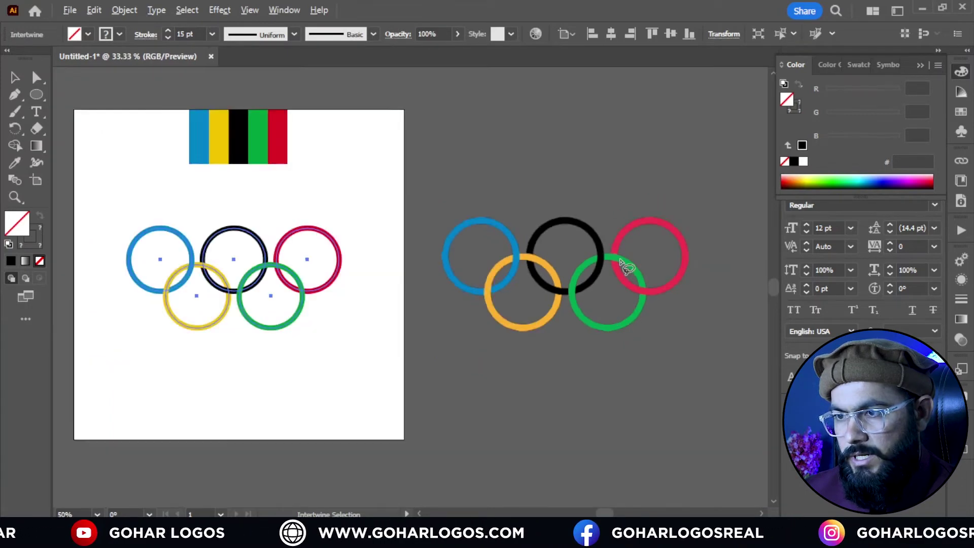
{"action": "scroll", "coordinate": [609, 257], "scroll_direction": "down", "scroll_amount": 1}
{"action": "scroll", "coordinate": [354, 269], "scroll_direction": "up", "scroll_amount": 3}
{"action": "scroll", "coordinate": [355, 254], "scroll_direction": "up", "scroll_amount": 2}
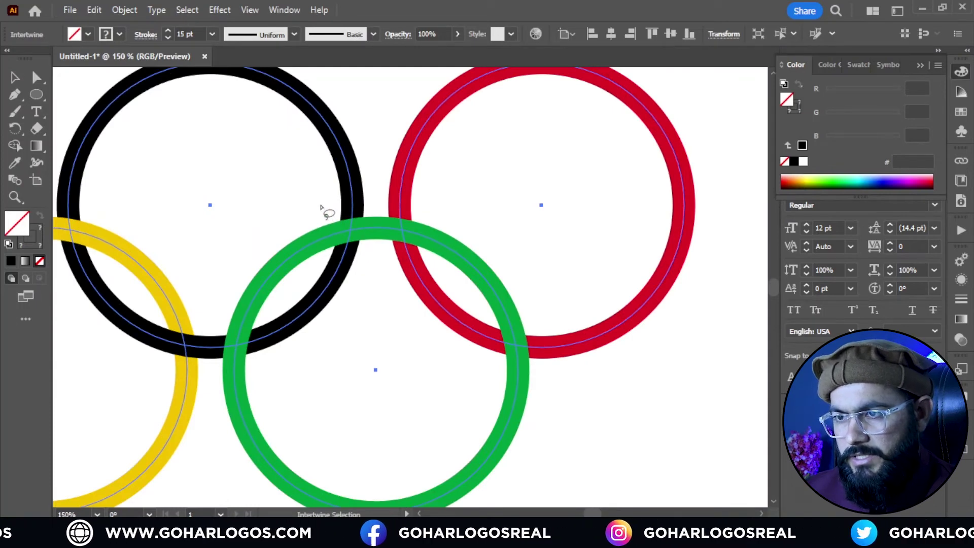
Flip the stacking order at the black-green ring crossing
{"action": "left_click_drag", "start_coordinate": [319, 204], "coordinate": [374, 263]}
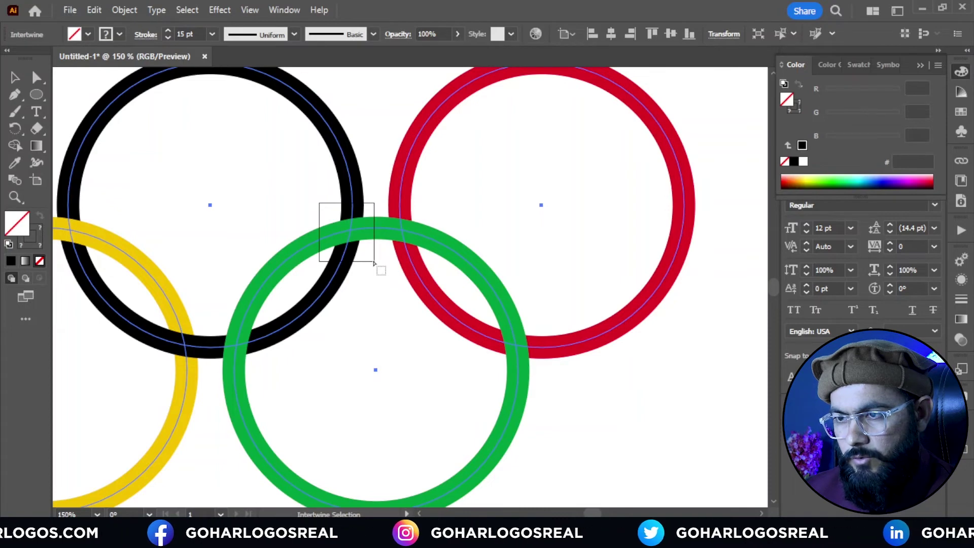
{"action": "left_click_drag", "start_coordinate": [374, 262], "coordinate": [378, 267]}
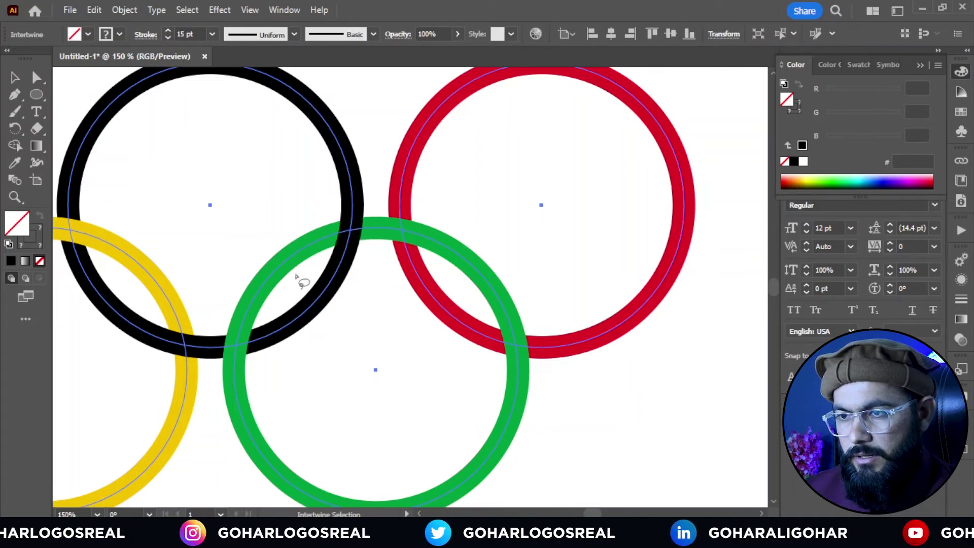
{"action": "scroll", "coordinate": [297, 279], "scroll_direction": "down", "scroll_amount": 2}
{"action": "scroll", "coordinate": [272, 274], "scroll_direction": "down", "scroll_amount": 1}
{"action": "scroll", "coordinate": [243, 294], "scroll_direction": "down", "scroll_amount": 1}
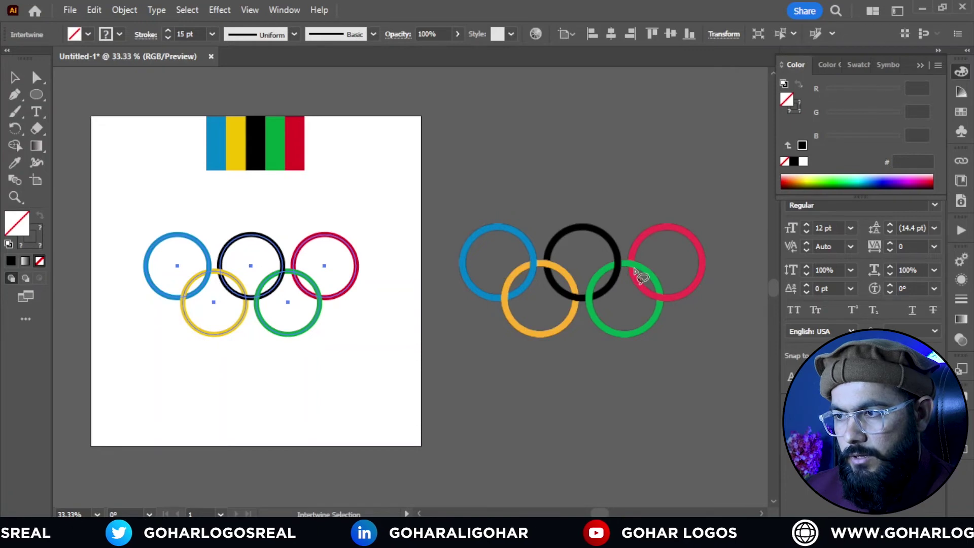
Zoom to 200% and Intertwine the lower green/red overlap so red passes over green
{"action": "scroll", "coordinate": [297, 278], "scroll_direction": "up", "scroll_amount": 1}
{"action": "scroll", "coordinate": [296, 277], "scroll_direction": "up", "scroll_amount": 1}
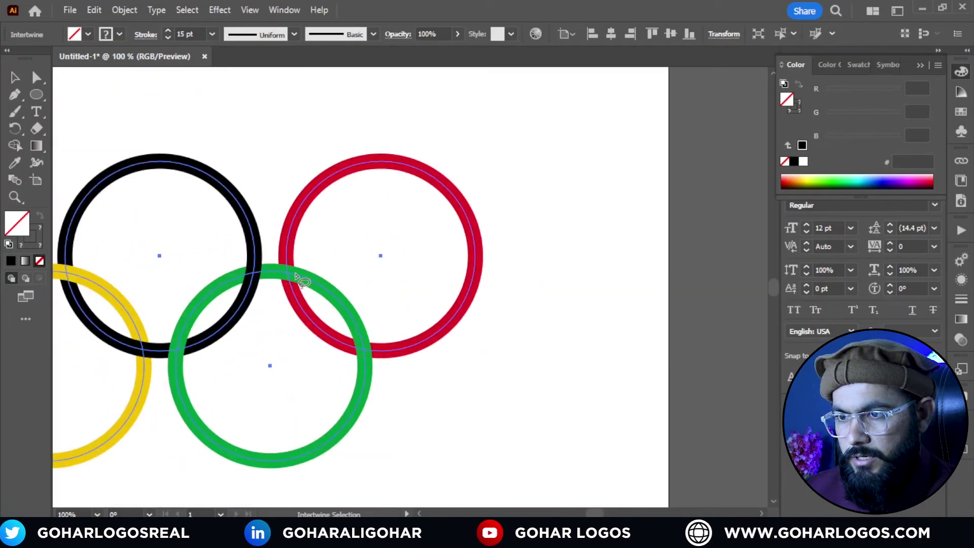
{"action": "scroll", "coordinate": [294, 282], "scroll_direction": "down", "scroll_amount": 2}
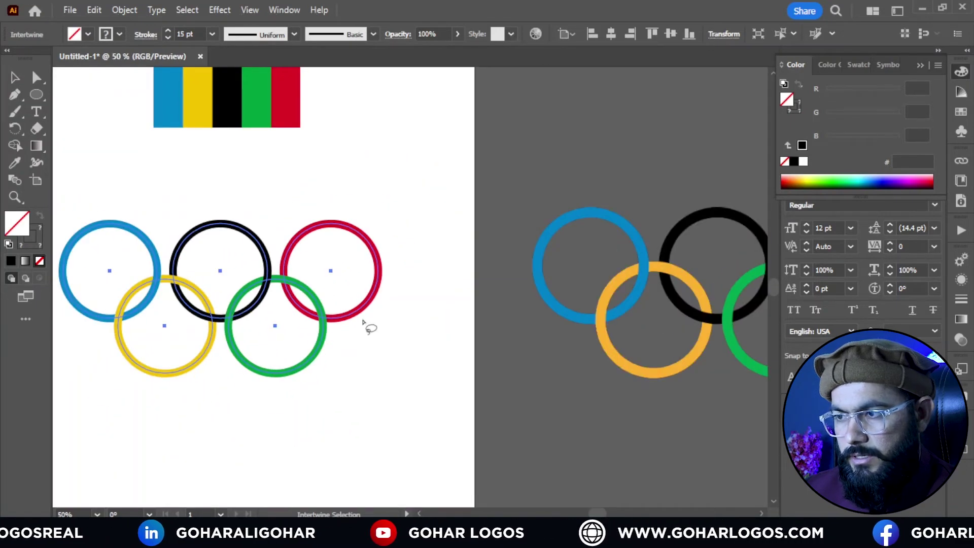
{"action": "scroll", "coordinate": [370, 330], "scroll_direction": "down", "scroll_amount": 1}
{"action": "scroll", "coordinate": [654, 324], "scroll_direction": "up", "scroll_amount": 1}
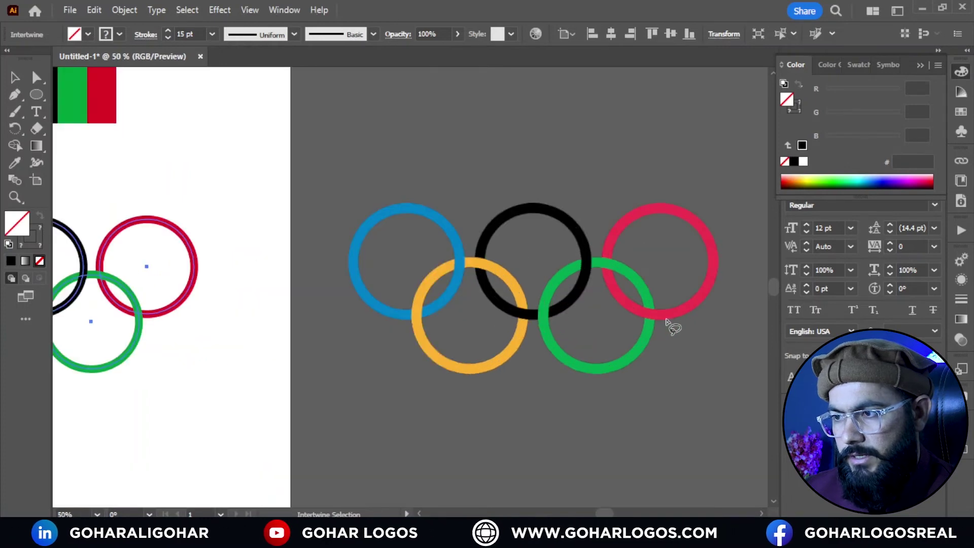
{"action": "scroll", "coordinate": [666, 322], "scroll_direction": "down", "scroll_amount": 1}
{"action": "scroll", "coordinate": [383, 327], "scroll_direction": "down", "scroll_amount": 1}
{"action": "scroll", "coordinate": [403, 331], "scroll_direction": "up", "scroll_amount": 2}
{"action": "scroll", "coordinate": [395, 323], "scroll_direction": "up", "scroll_amount": 2}
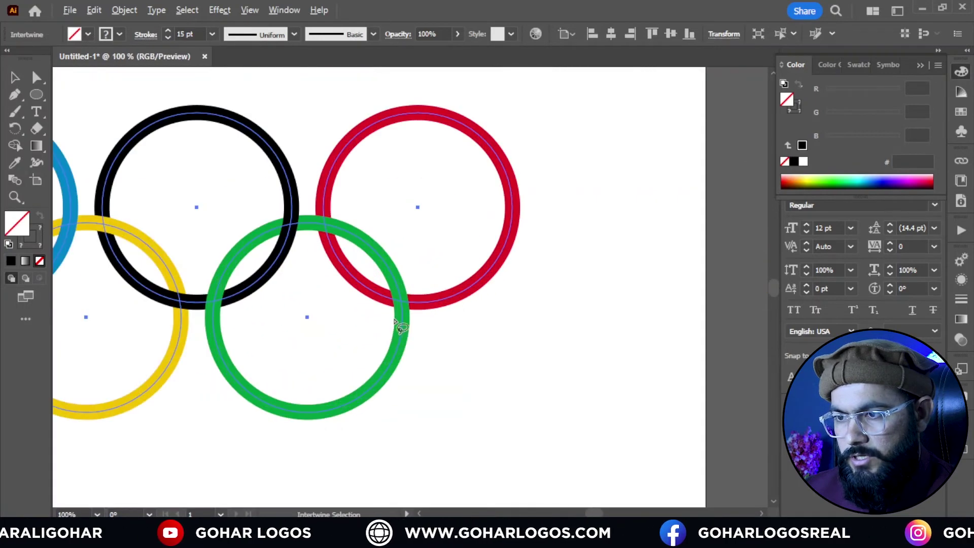
{"action": "scroll", "coordinate": [395, 322], "scroll_direction": "up", "scroll_amount": 2}
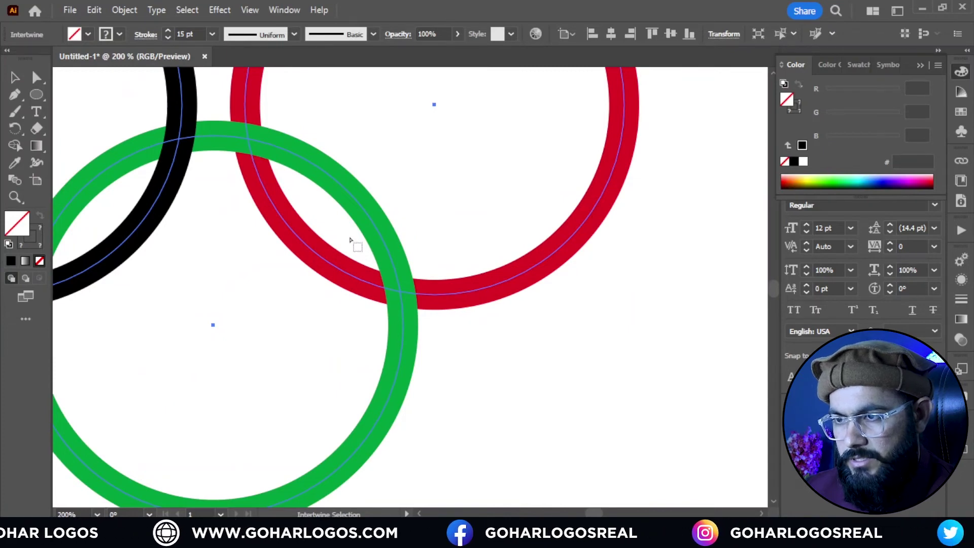
{"action": "left_click_drag", "start_coordinate": [348, 235], "coordinate": [446, 348]}
Zoom back out to check that all five rings interlock like the reference logo
{"action": "scroll", "coordinate": [401, 317], "scroll_direction": "down", "scroll_amount": 1}
{"action": "scroll", "coordinate": [401, 317], "scroll_direction": "down", "scroll_amount": 2}
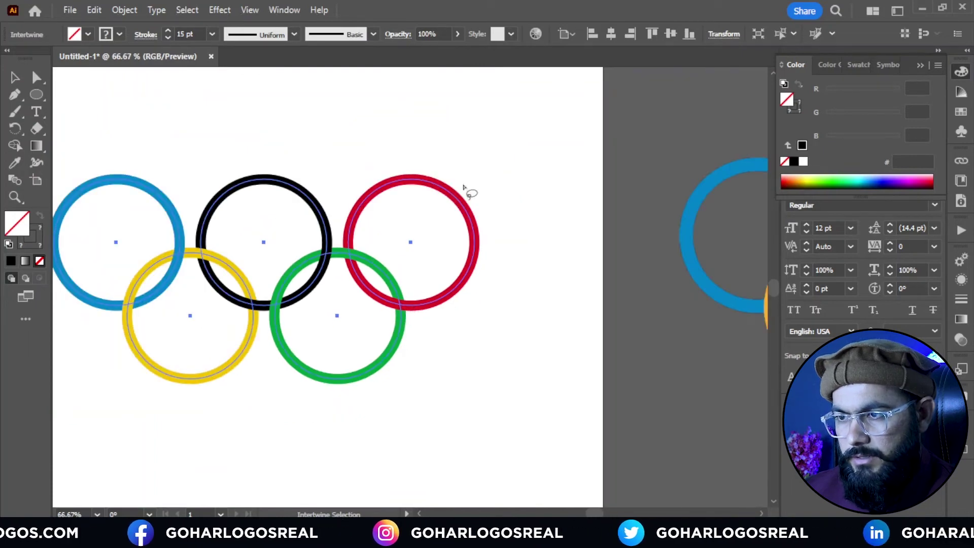
{"action": "scroll", "coordinate": [357, 277], "scroll_direction": "down", "scroll_amount": 1}
{"action": "scroll", "coordinate": [259, 335], "scroll_direction": "down", "scroll_amount": 1}
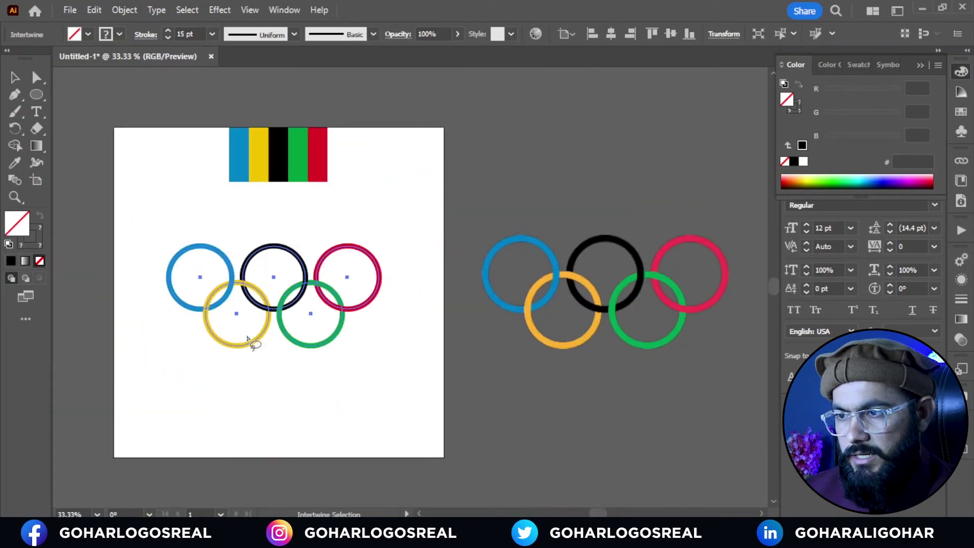
{"action": "scroll", "coordinate": [231, 303], "scroll_direction": "up", "scroll_amount": 1}
{"action": "scroll", "coordinate": [235, 304], "scroll_direction": "down", "scroll_amount": 1}
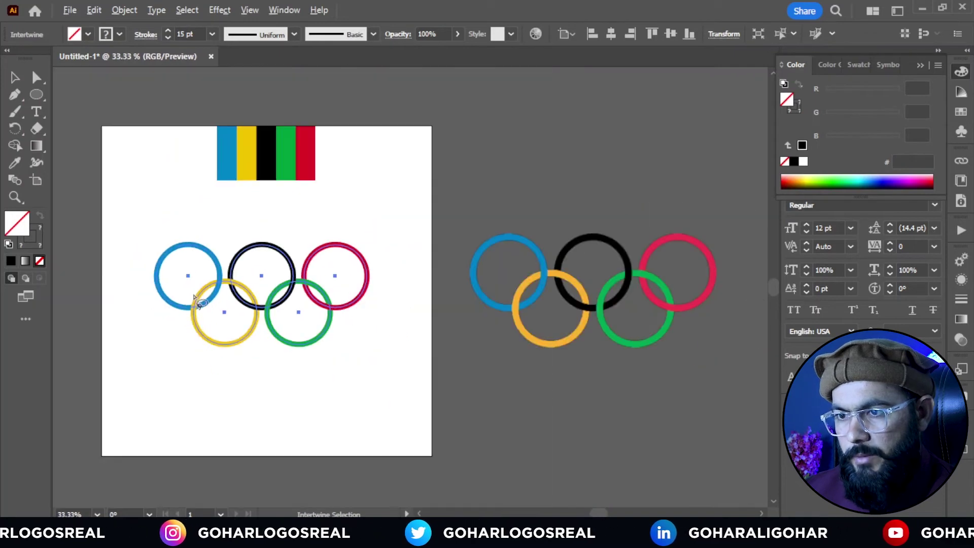